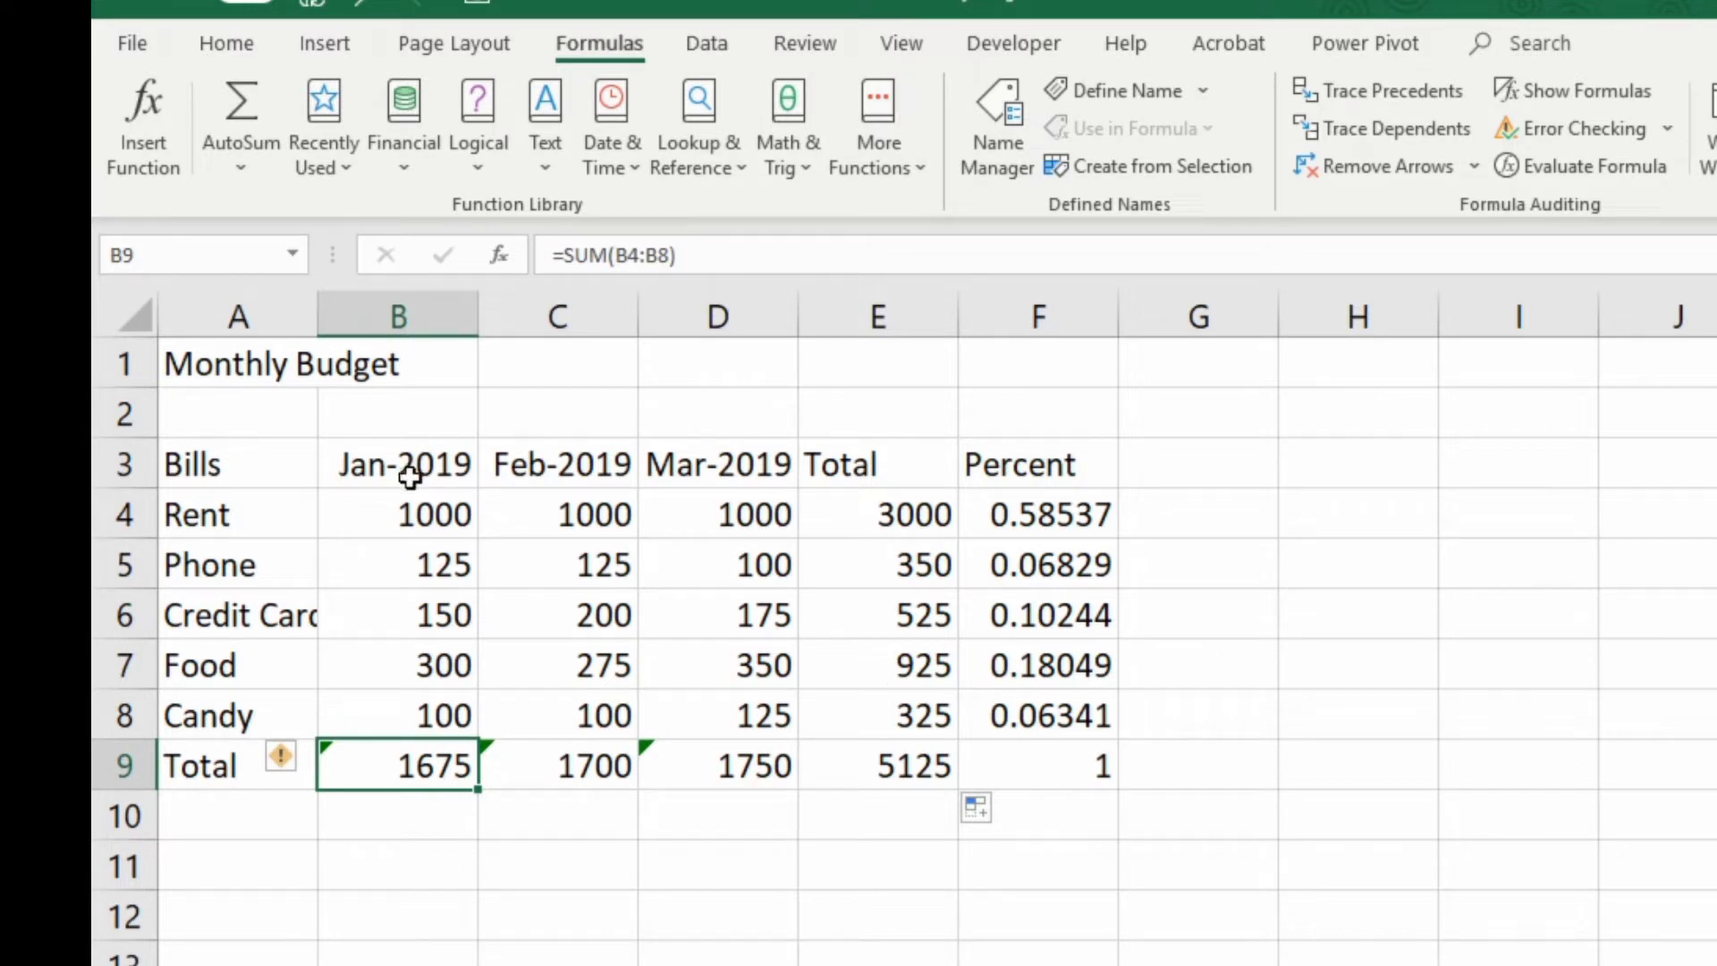
Enter the labels MIN, MAX and AVERAGE in cells A11, A12 and A13, below the budget table
scroll(410, 477, down, 1)
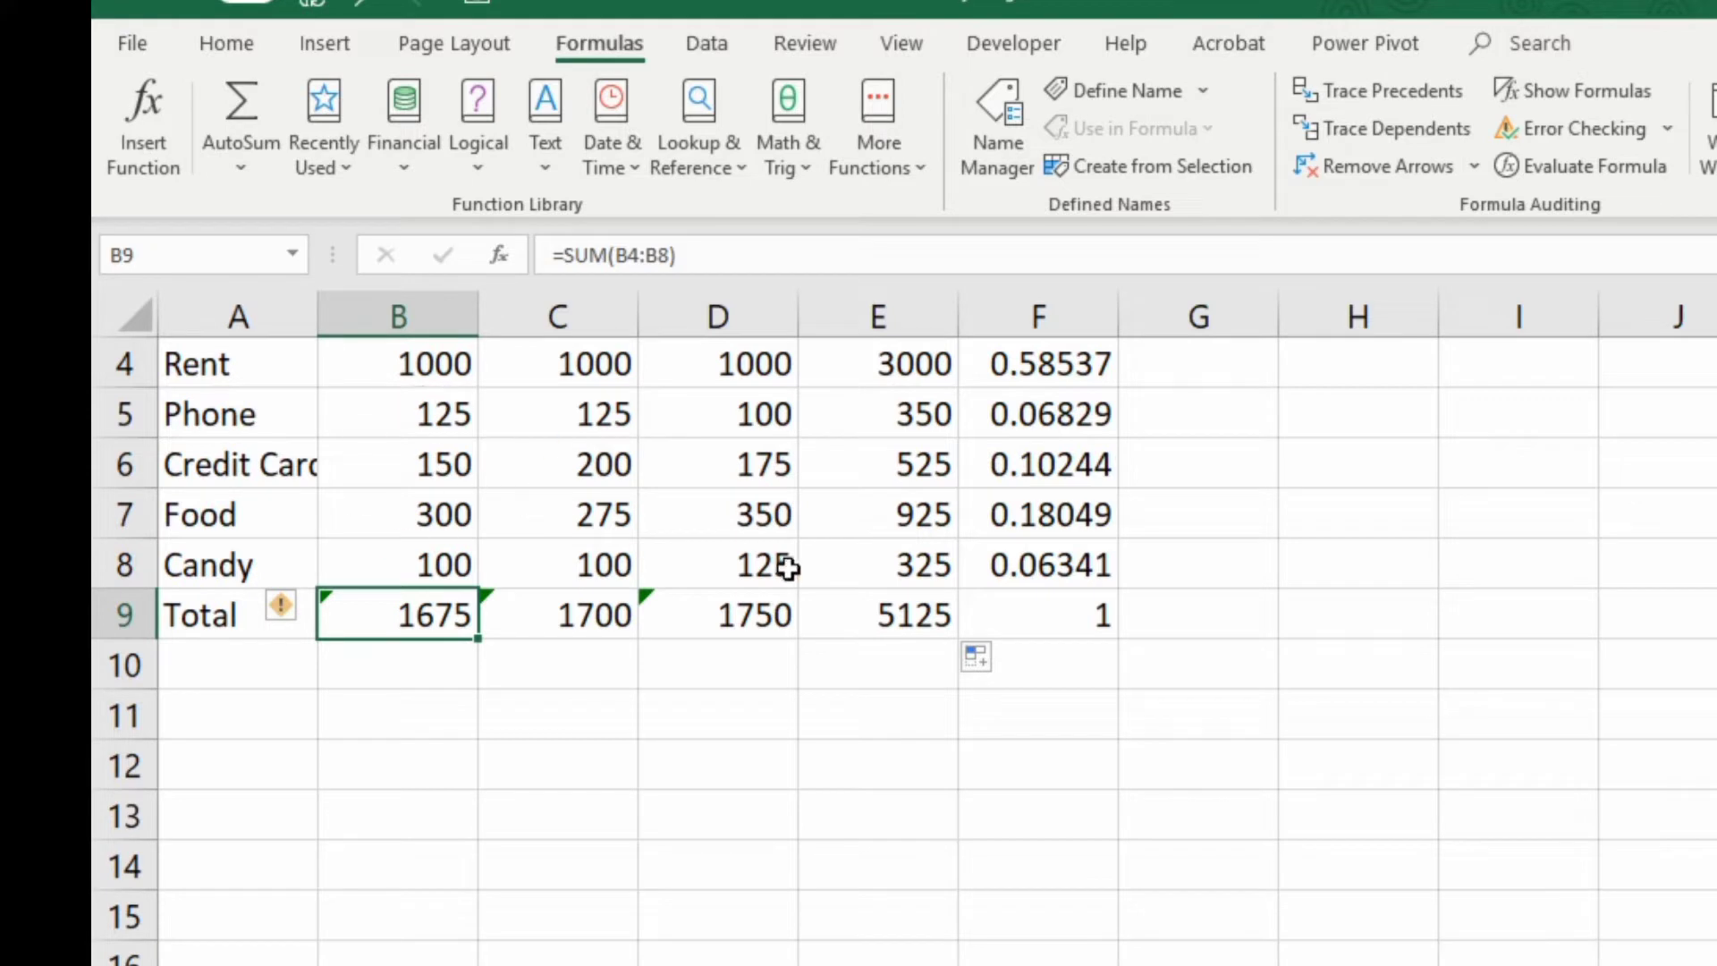
click(213, 727)
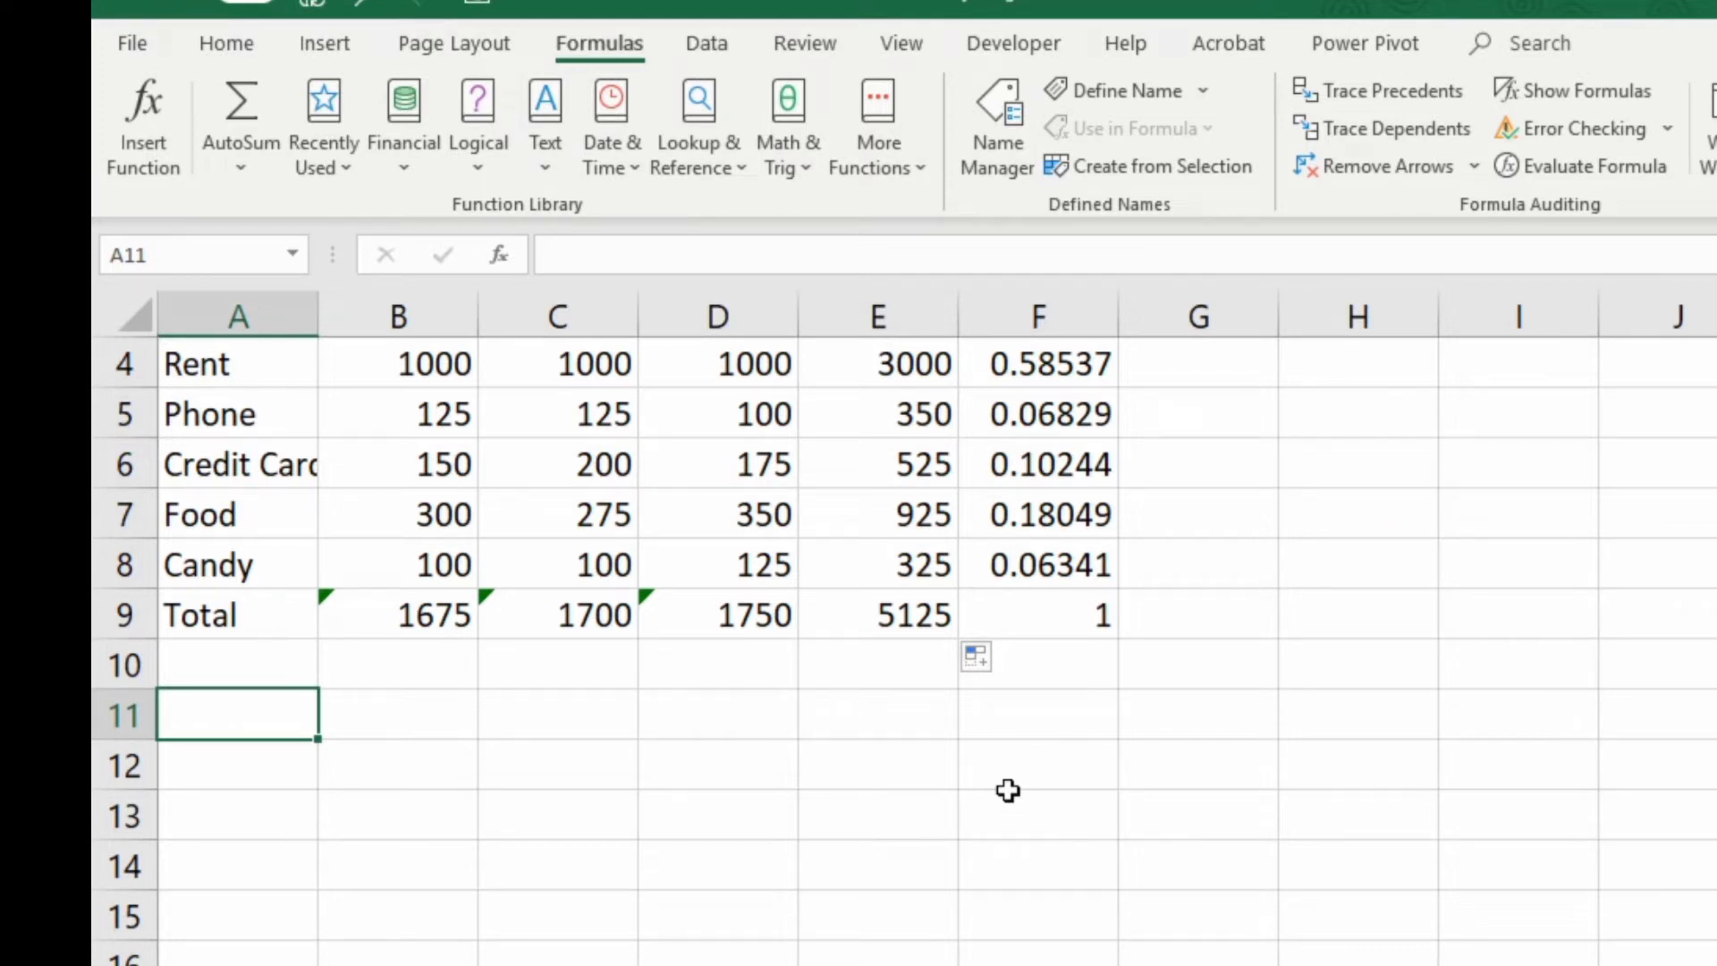
text(MIN)
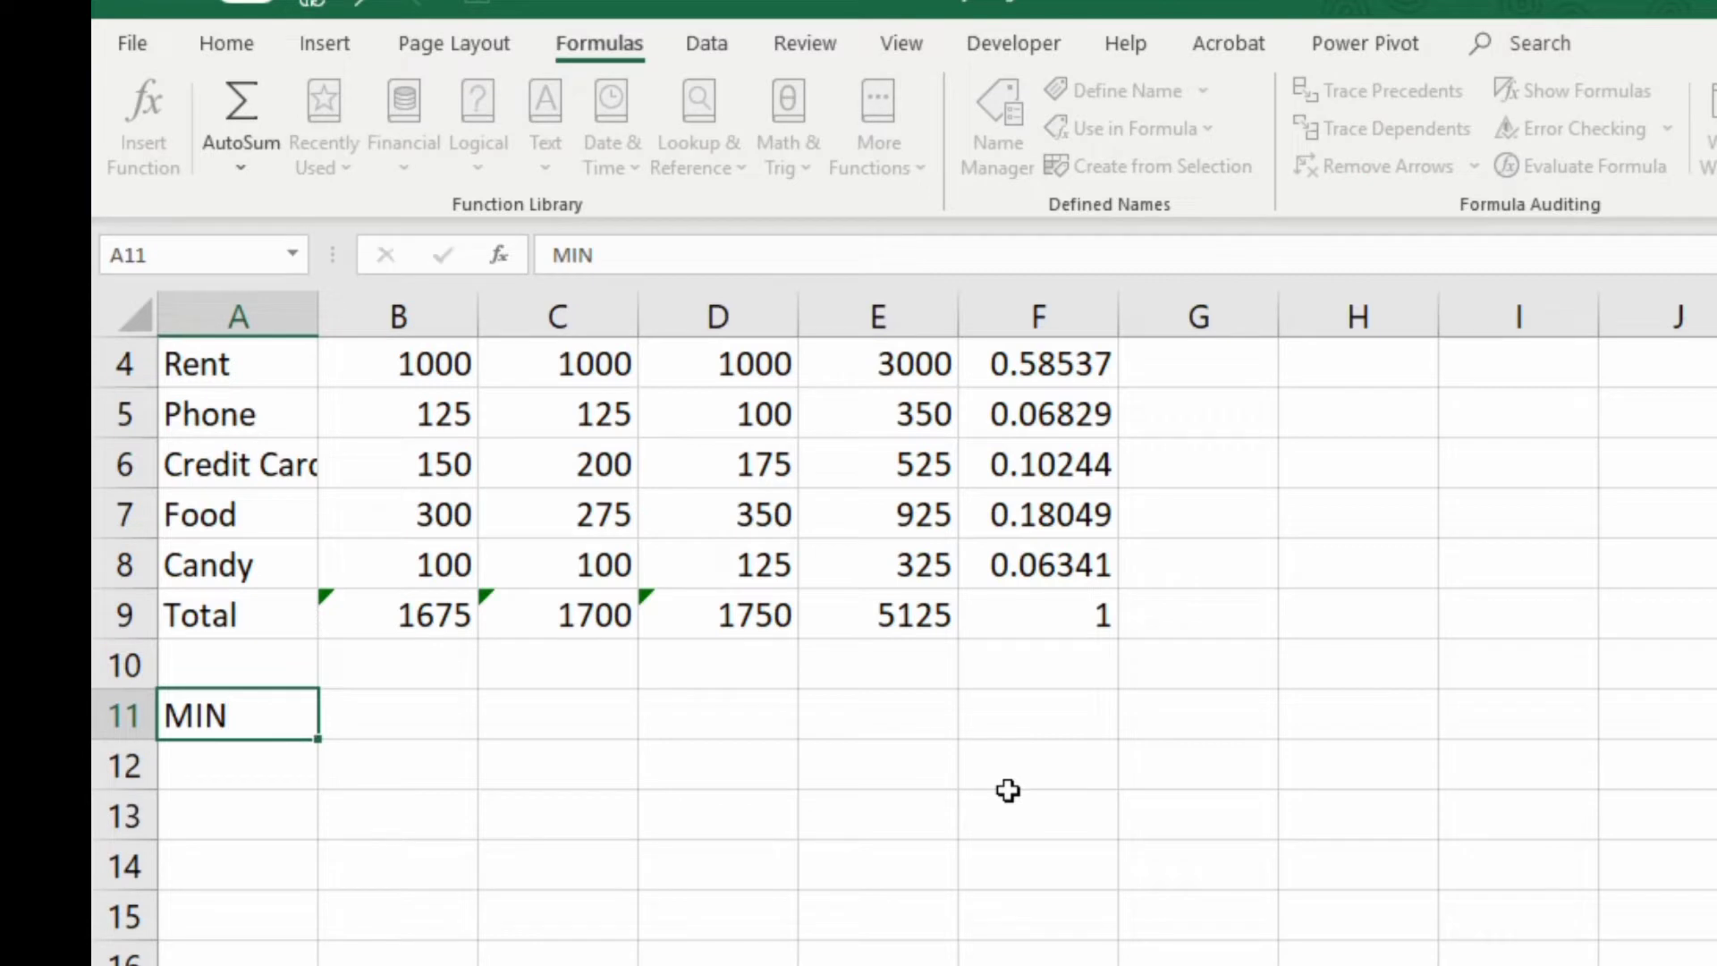
key(Return)
text(MAX)
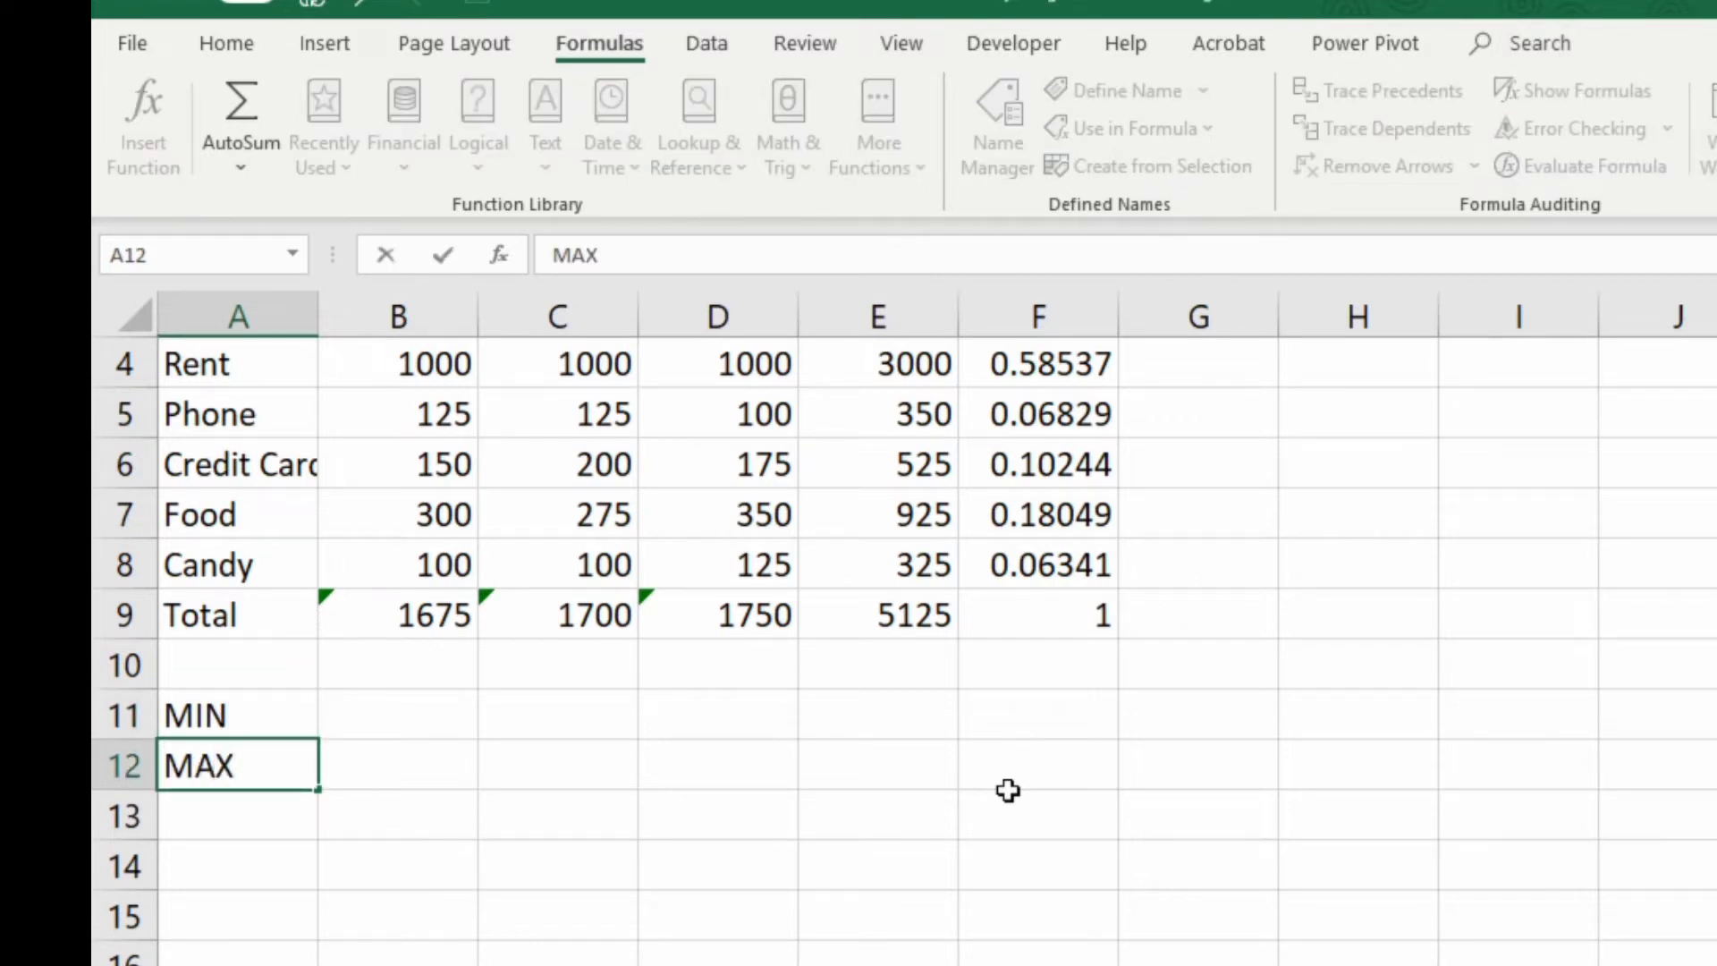
key(Return)
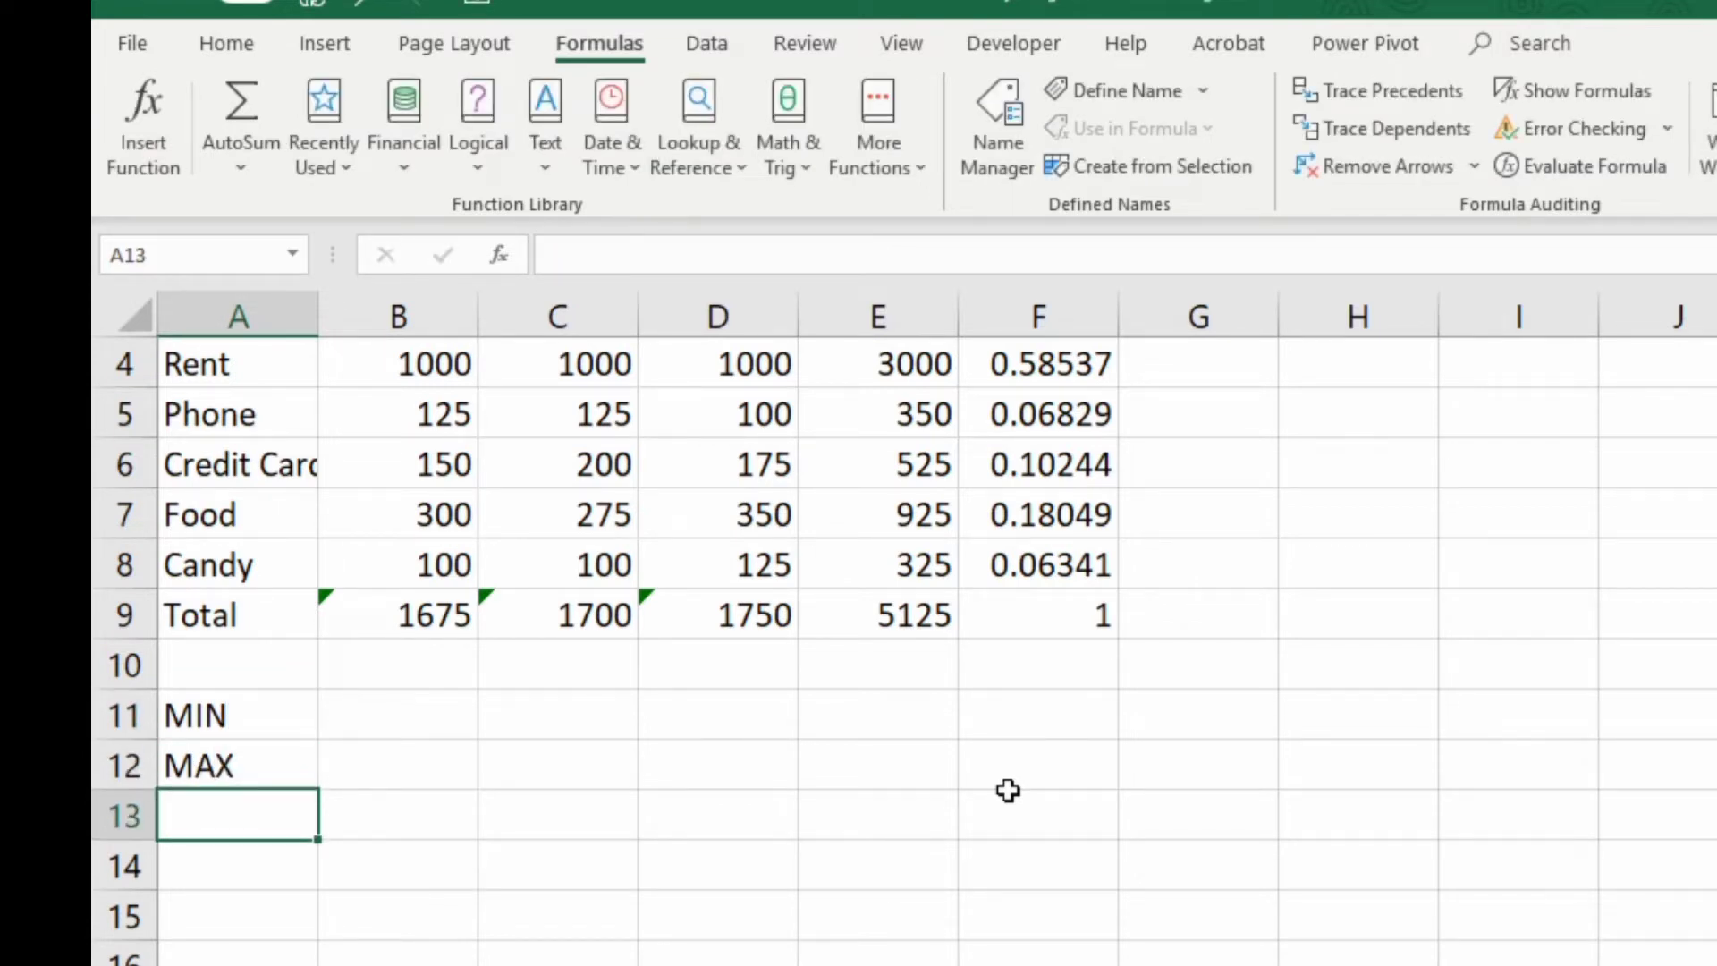
text(AVERAGE)
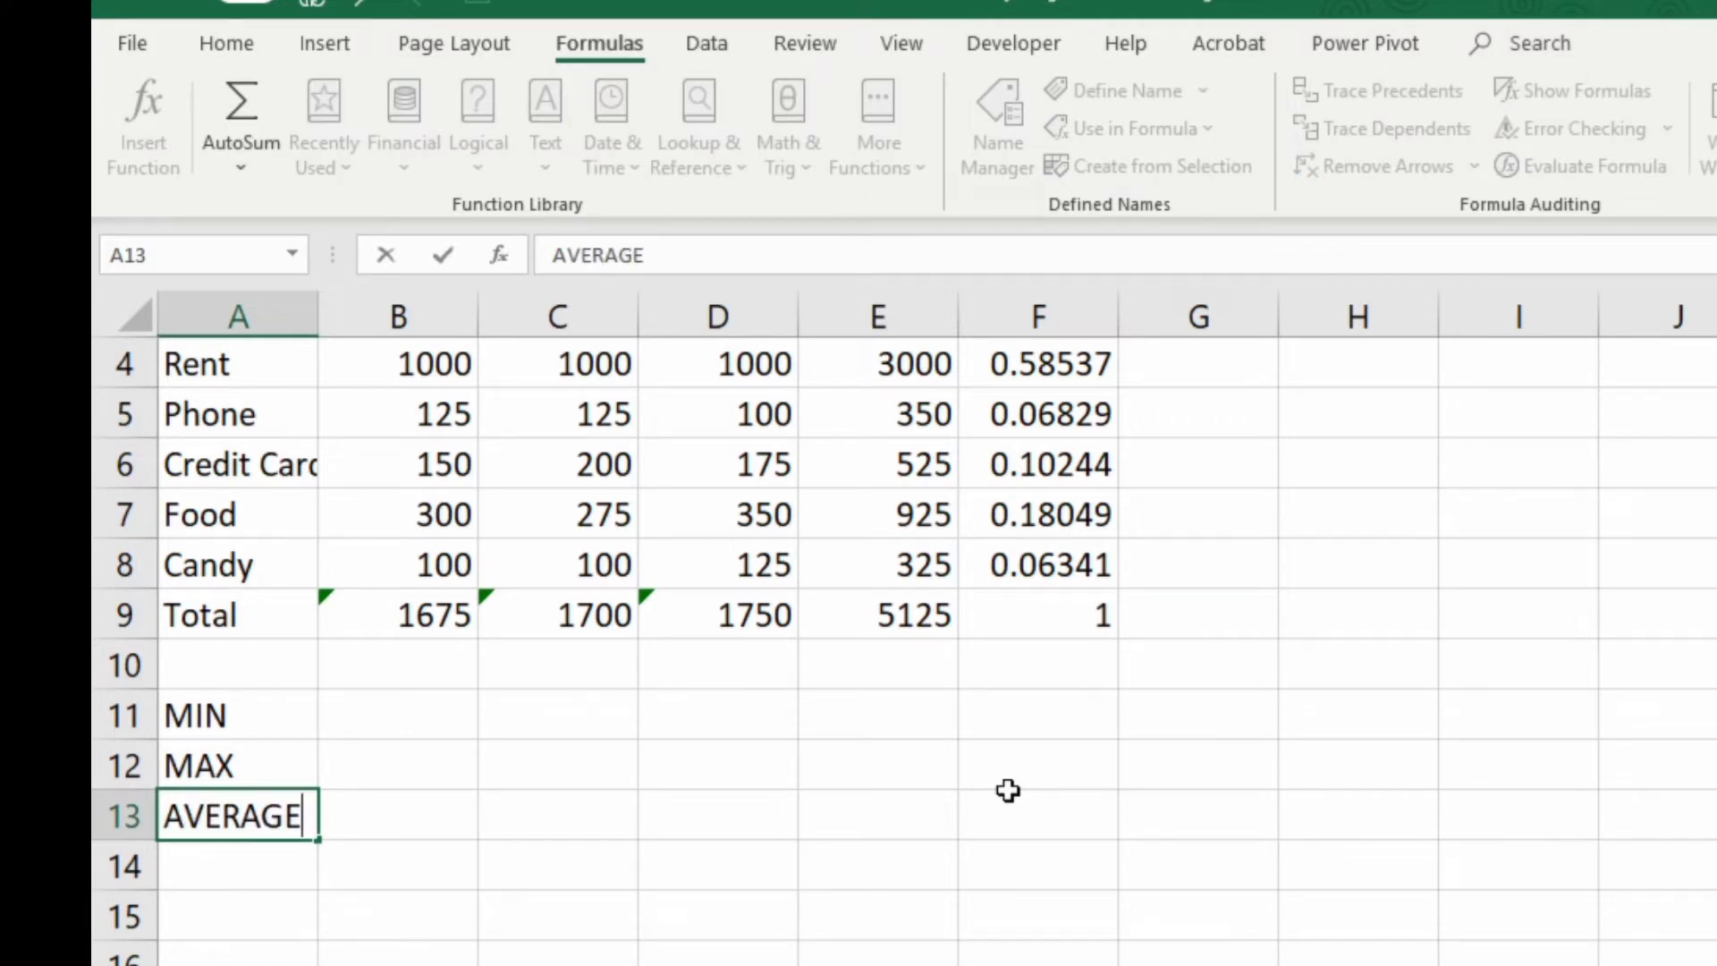
key(Tab)
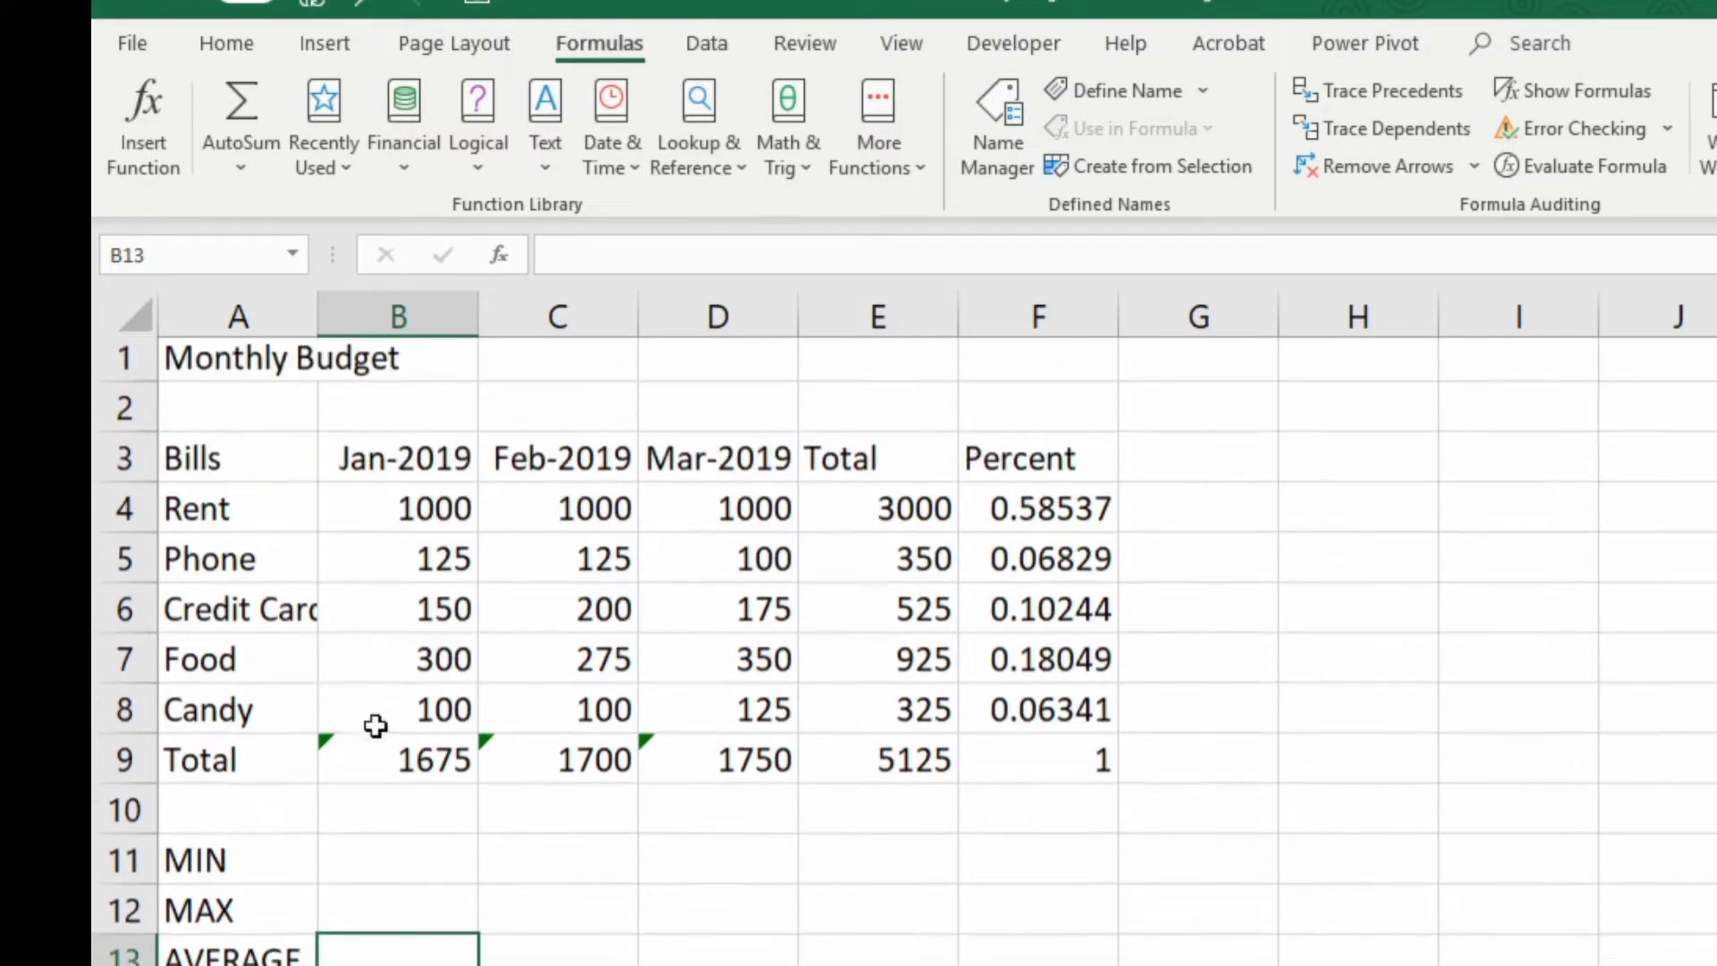
Select cell B11 and look through the Math & Trig and Statistical function lists for the MIN function
scroll(372, 724, up, 1)
click(362, 868)
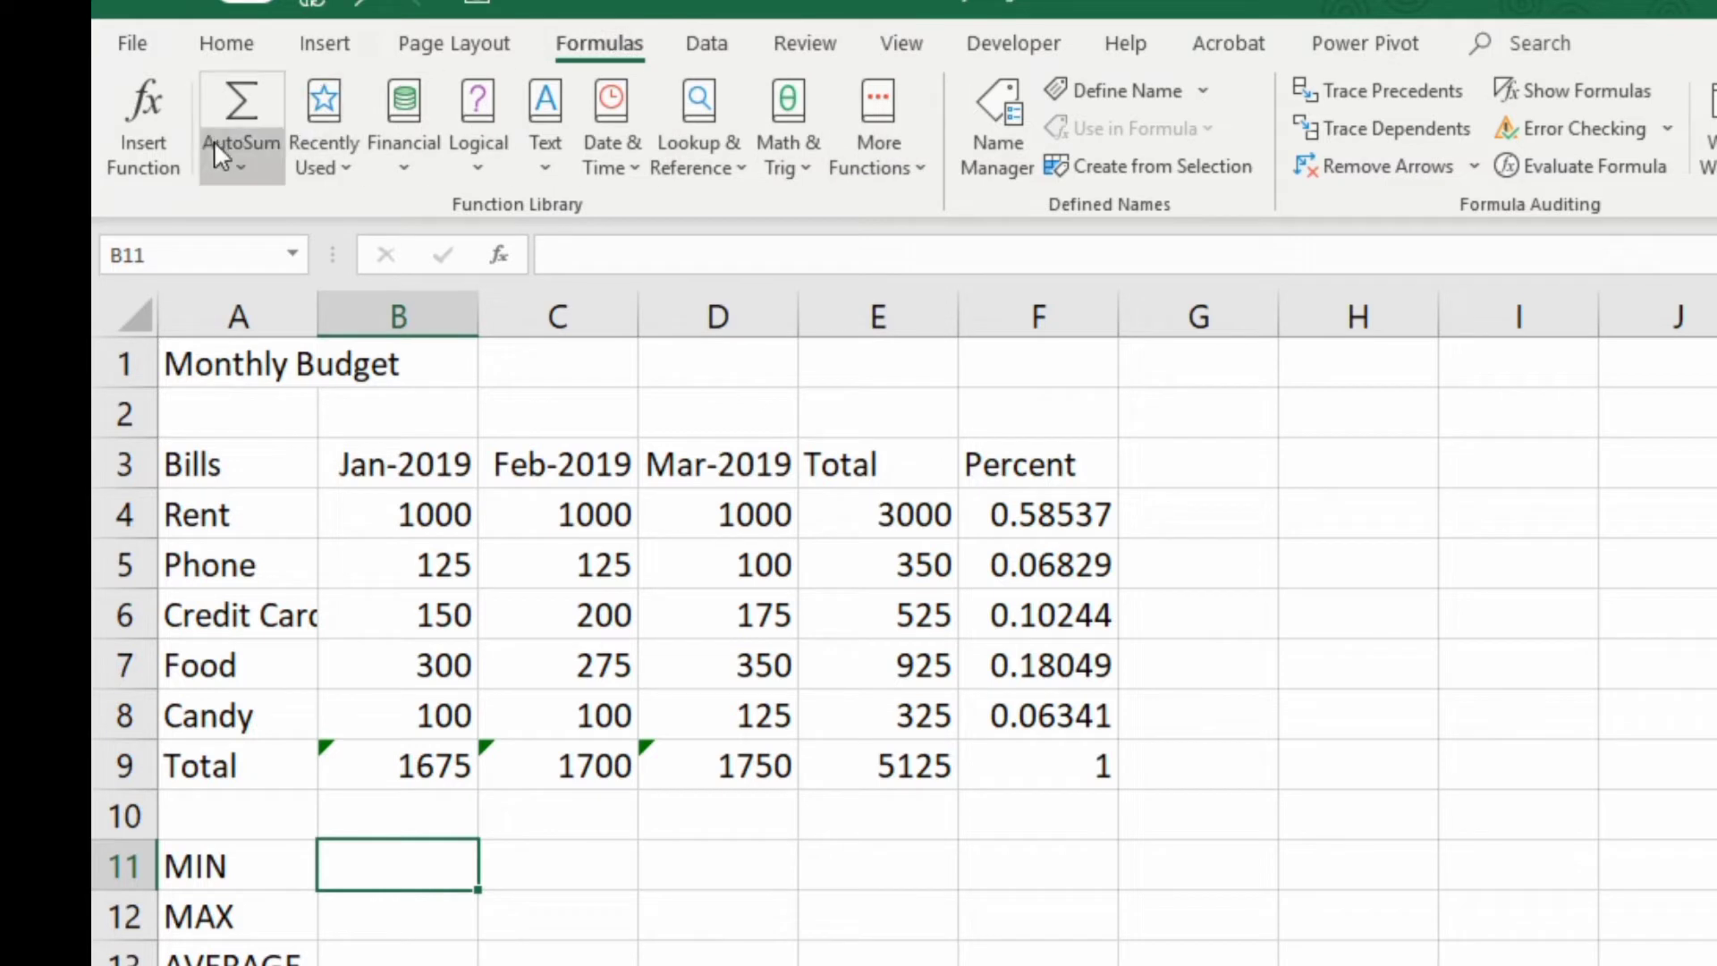
click(791, 175)
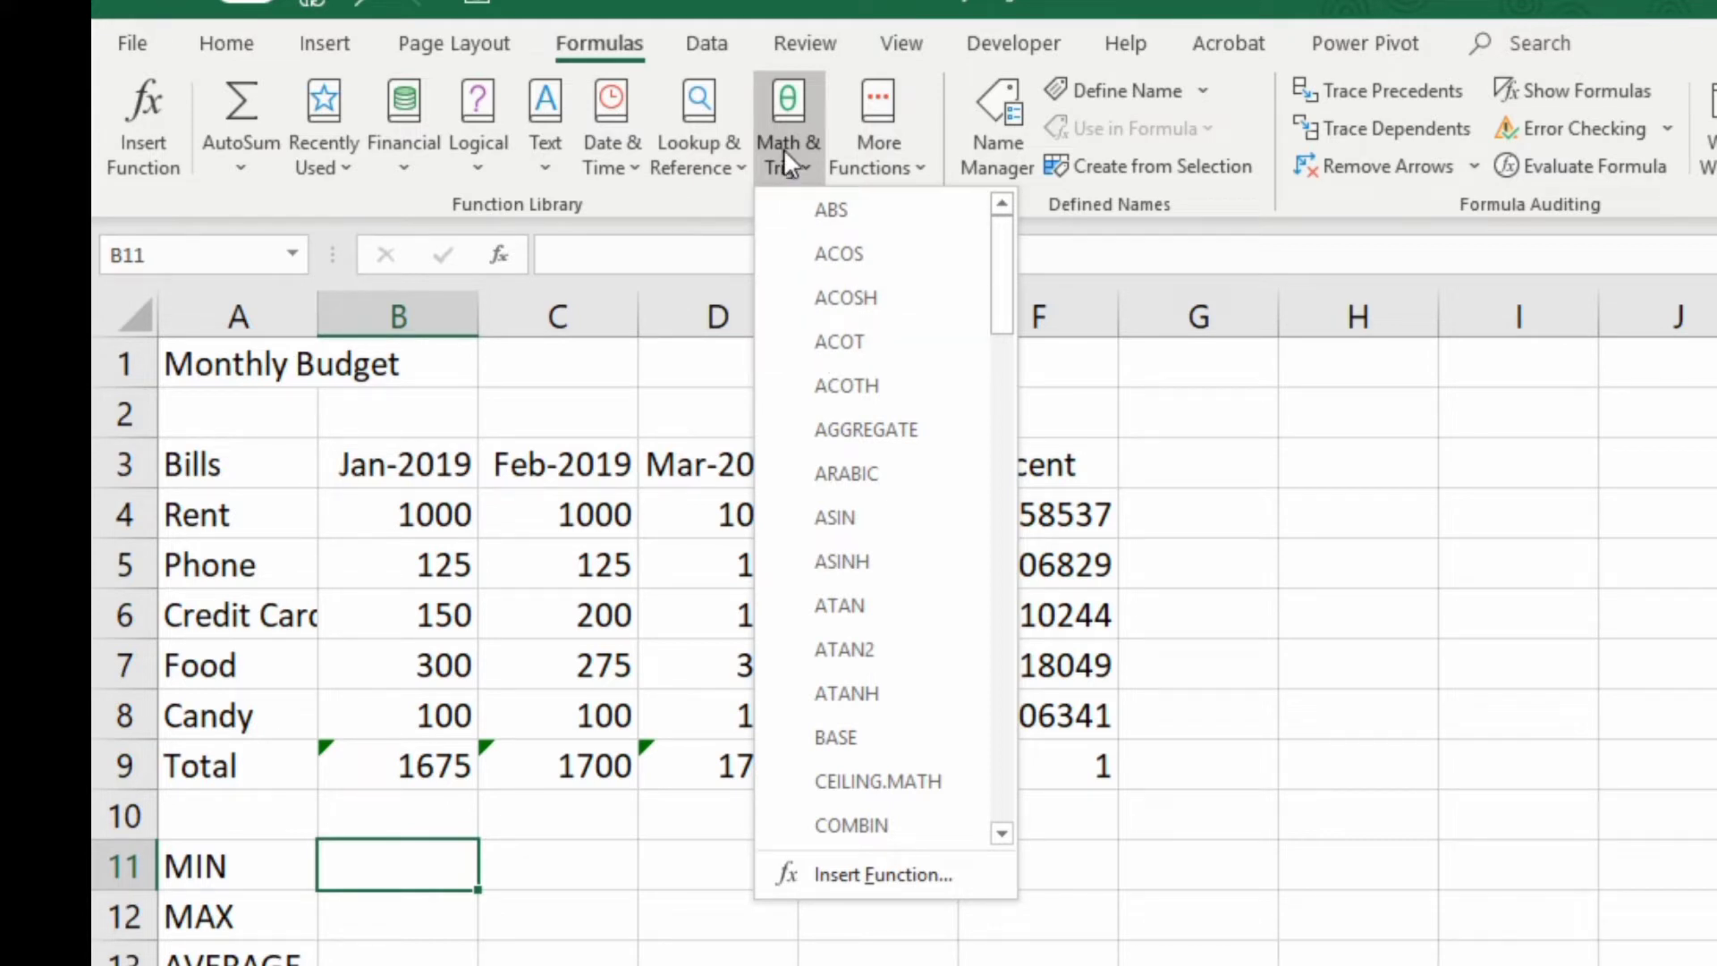
scroll(845, 497, down, 1)
scroll(844, 494, down, 8)
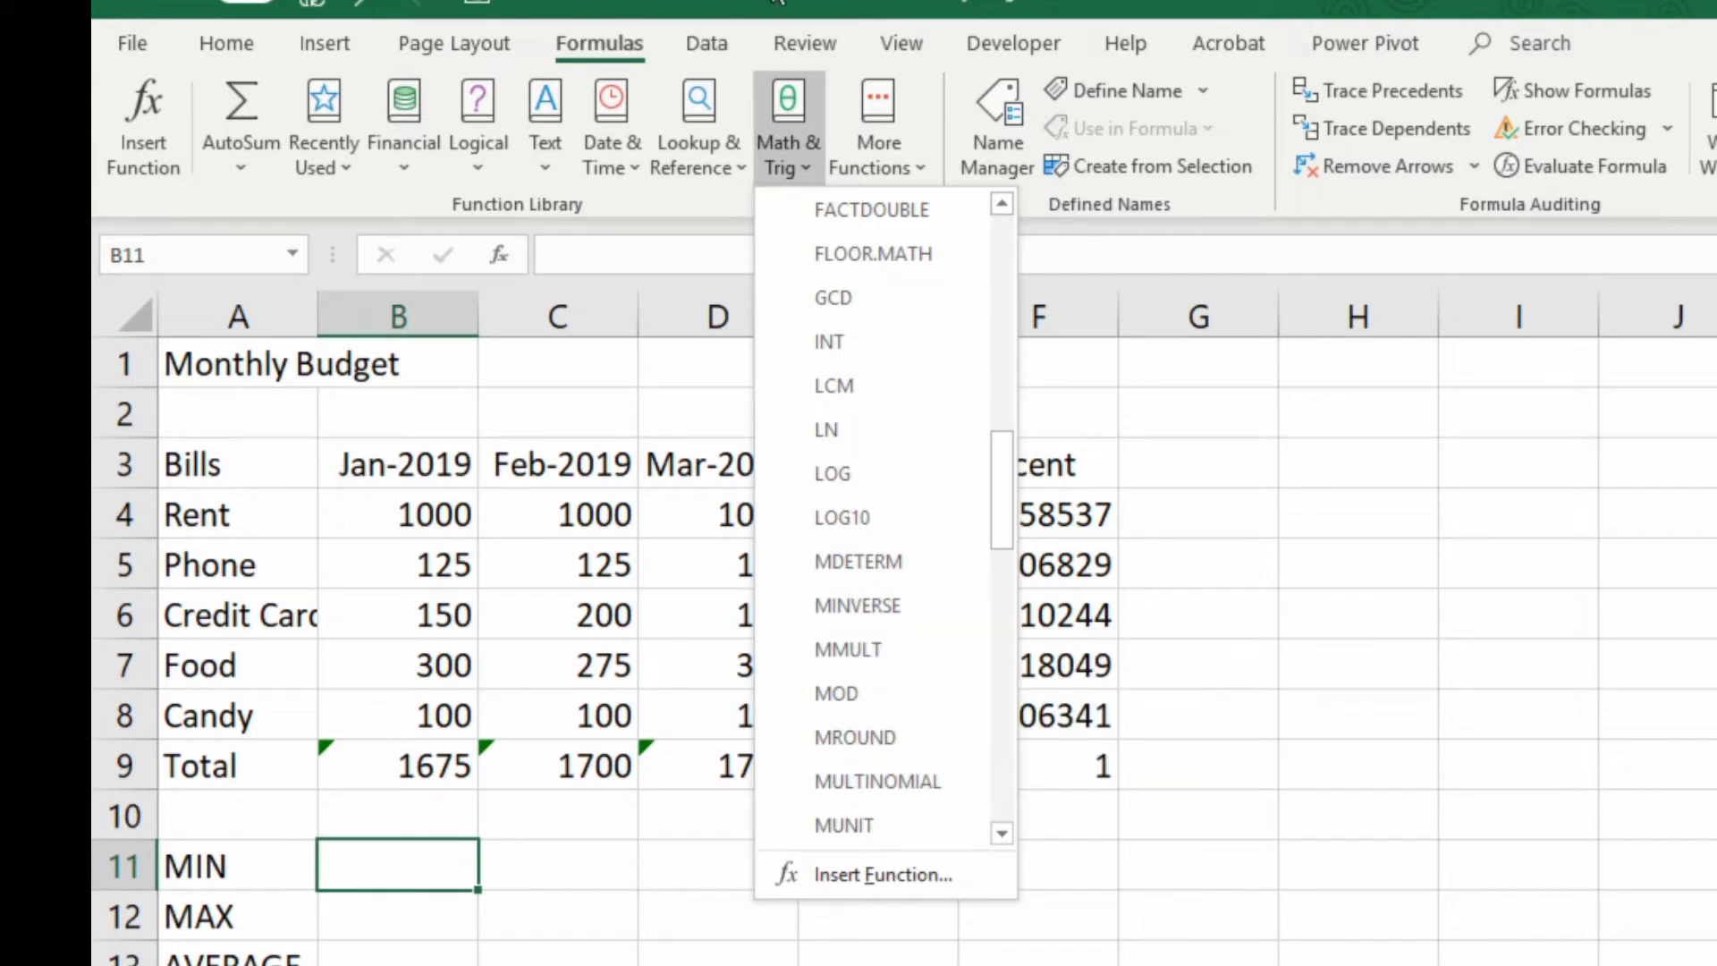
click(782, 100)
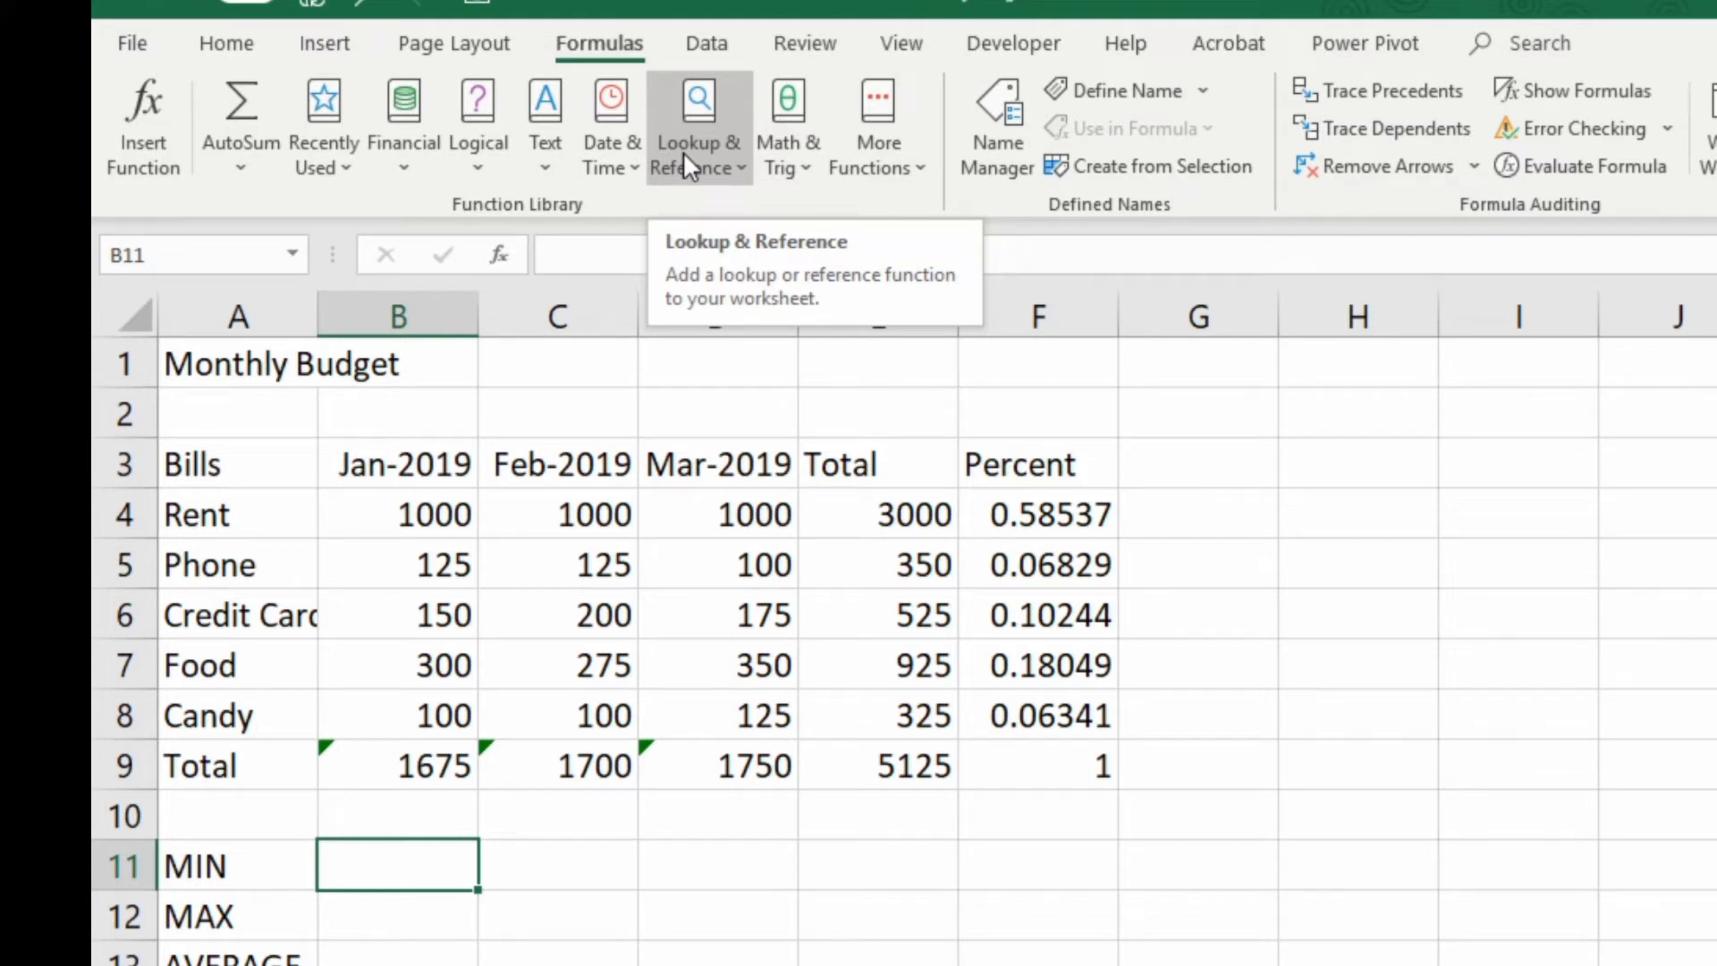
click(874, 162)
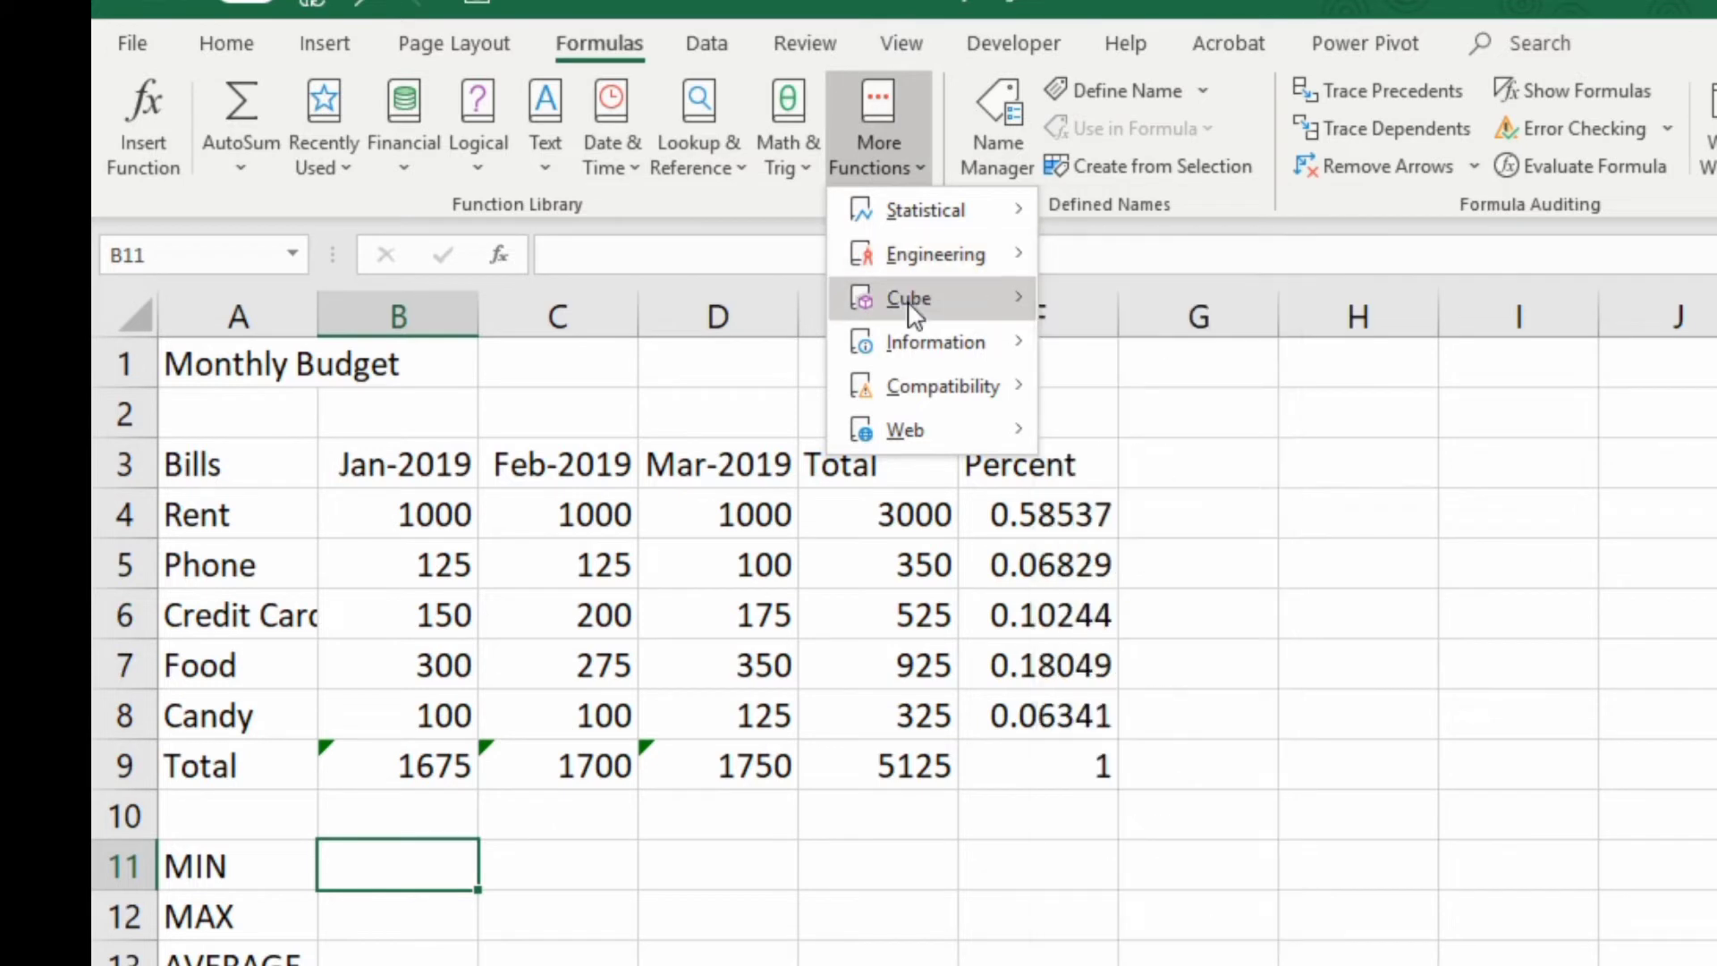
mouse_move(917, 395)
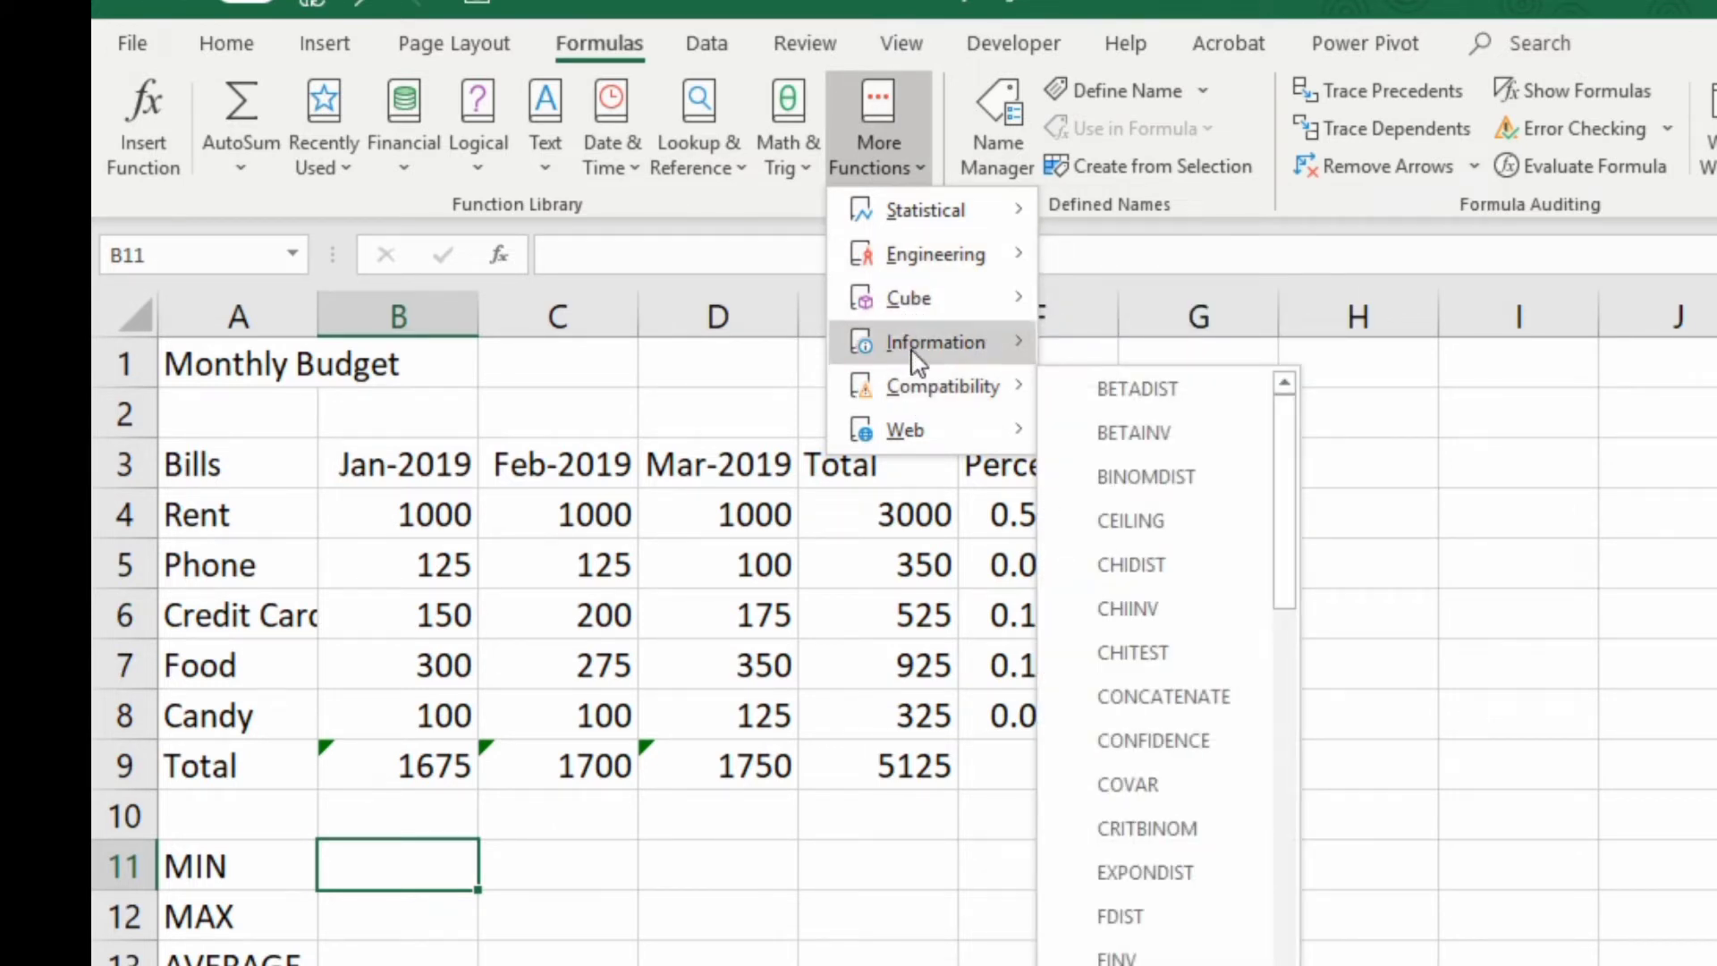
mouse_move(922, 231)
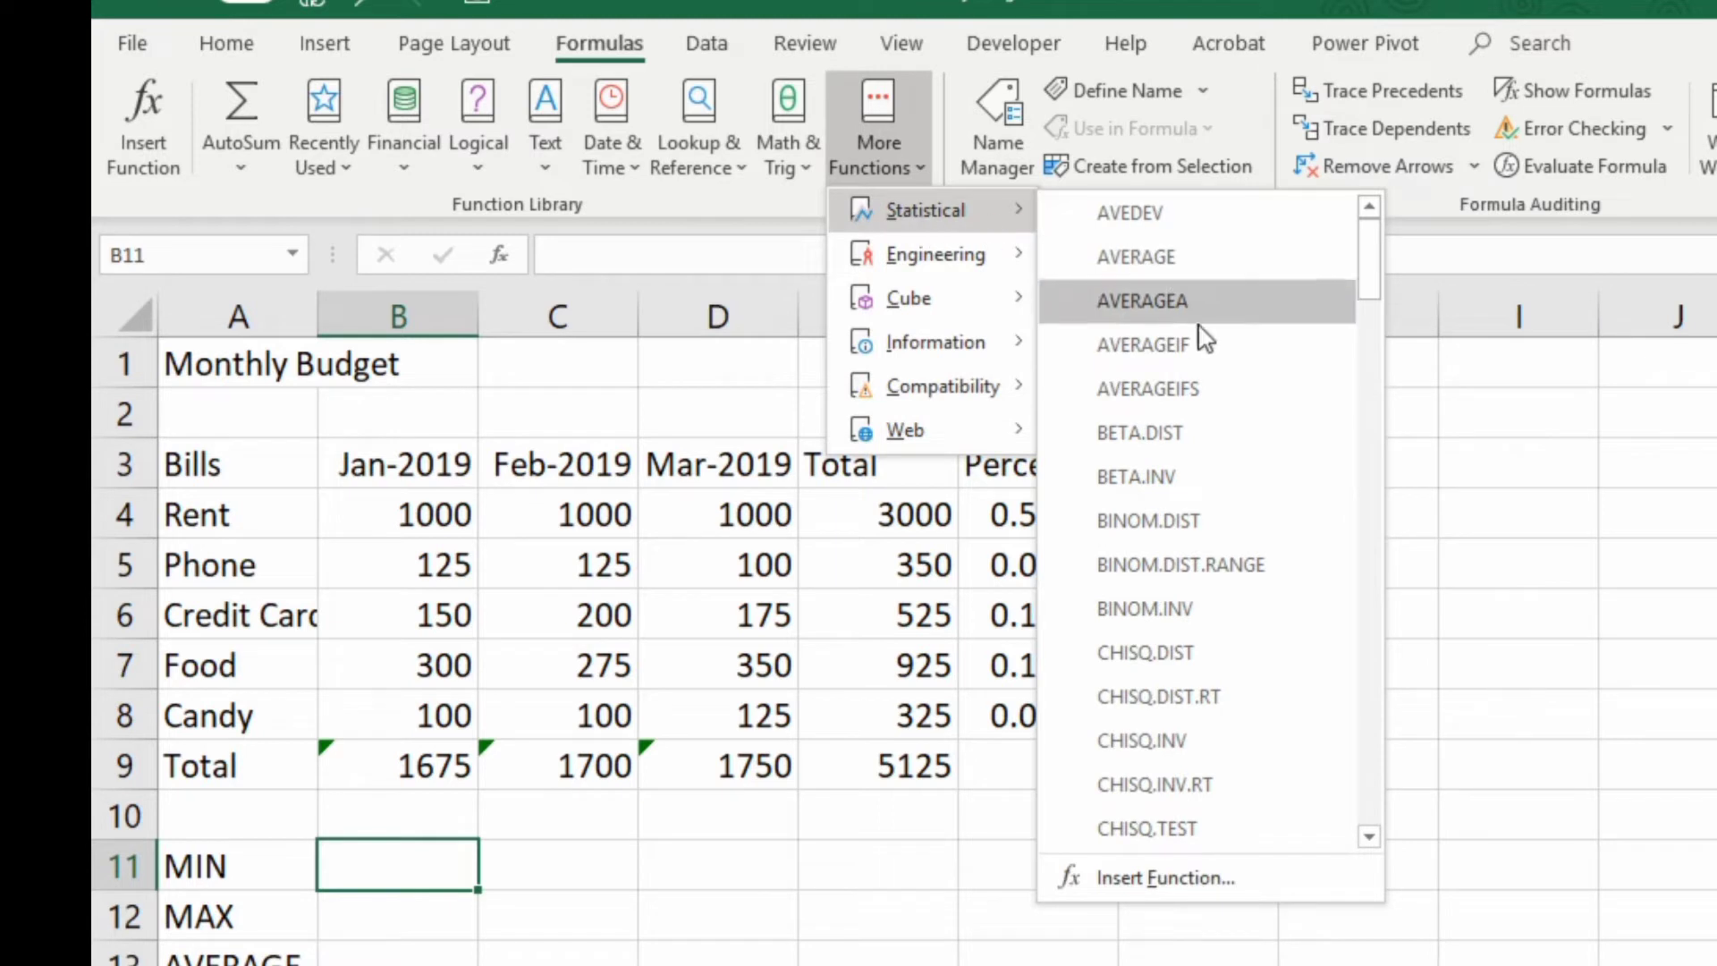
scroll(1190, 421, down, 18)
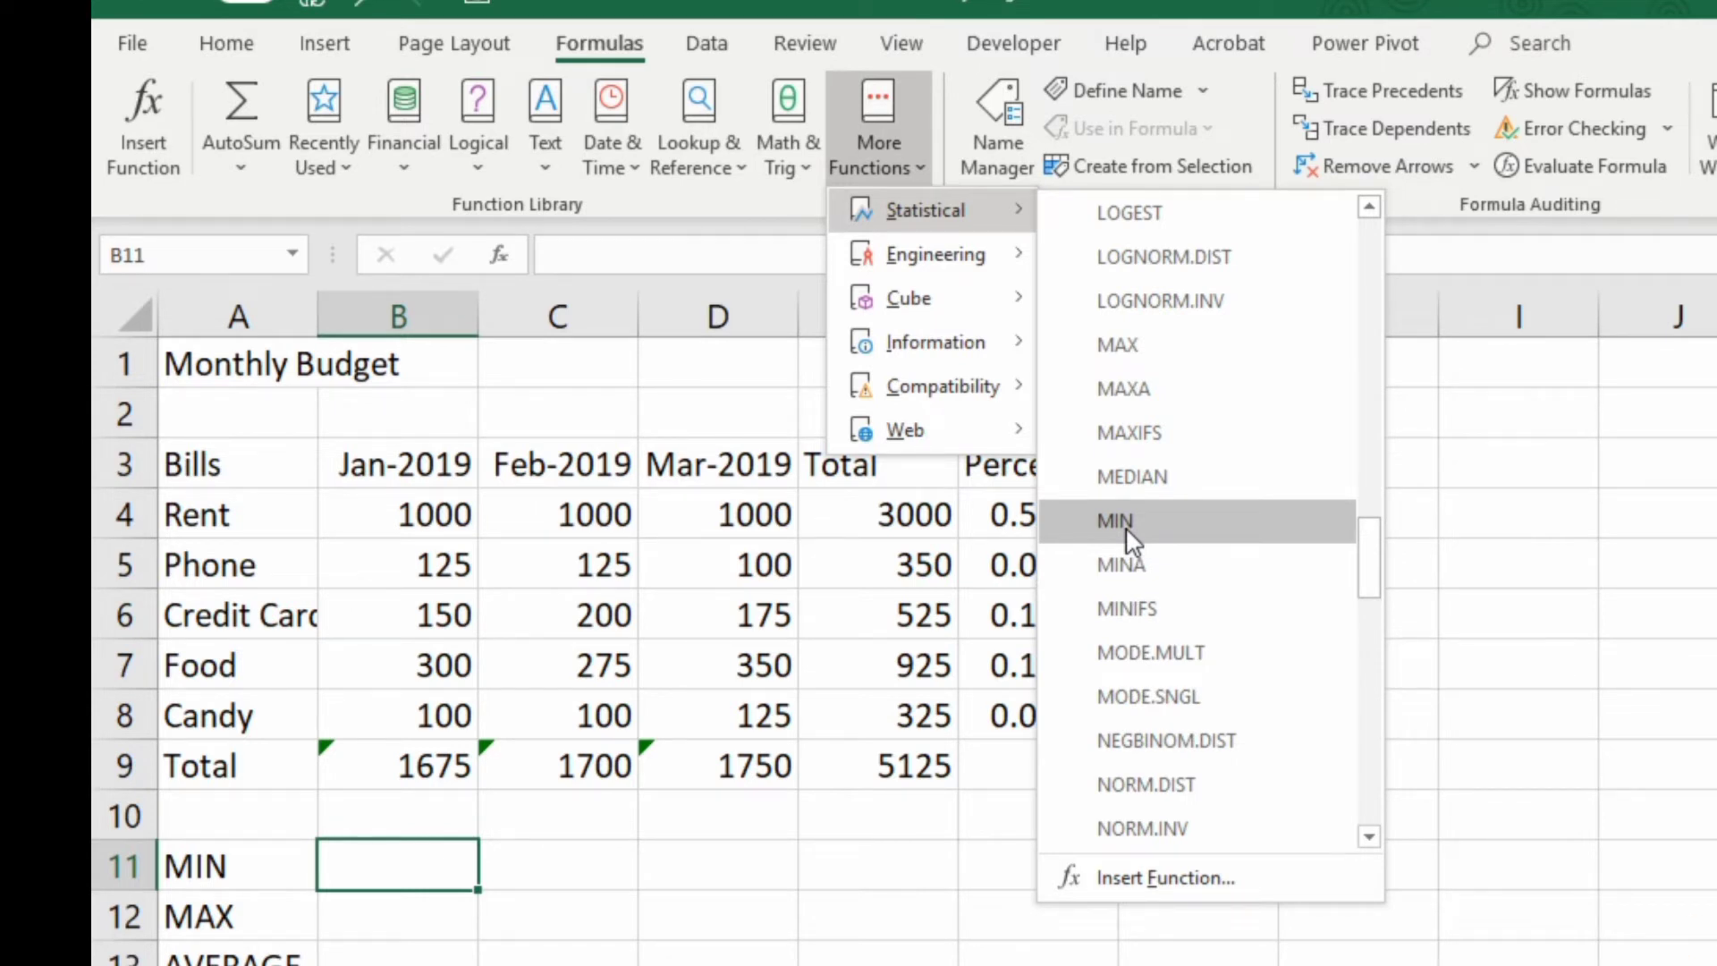
key(Escape)
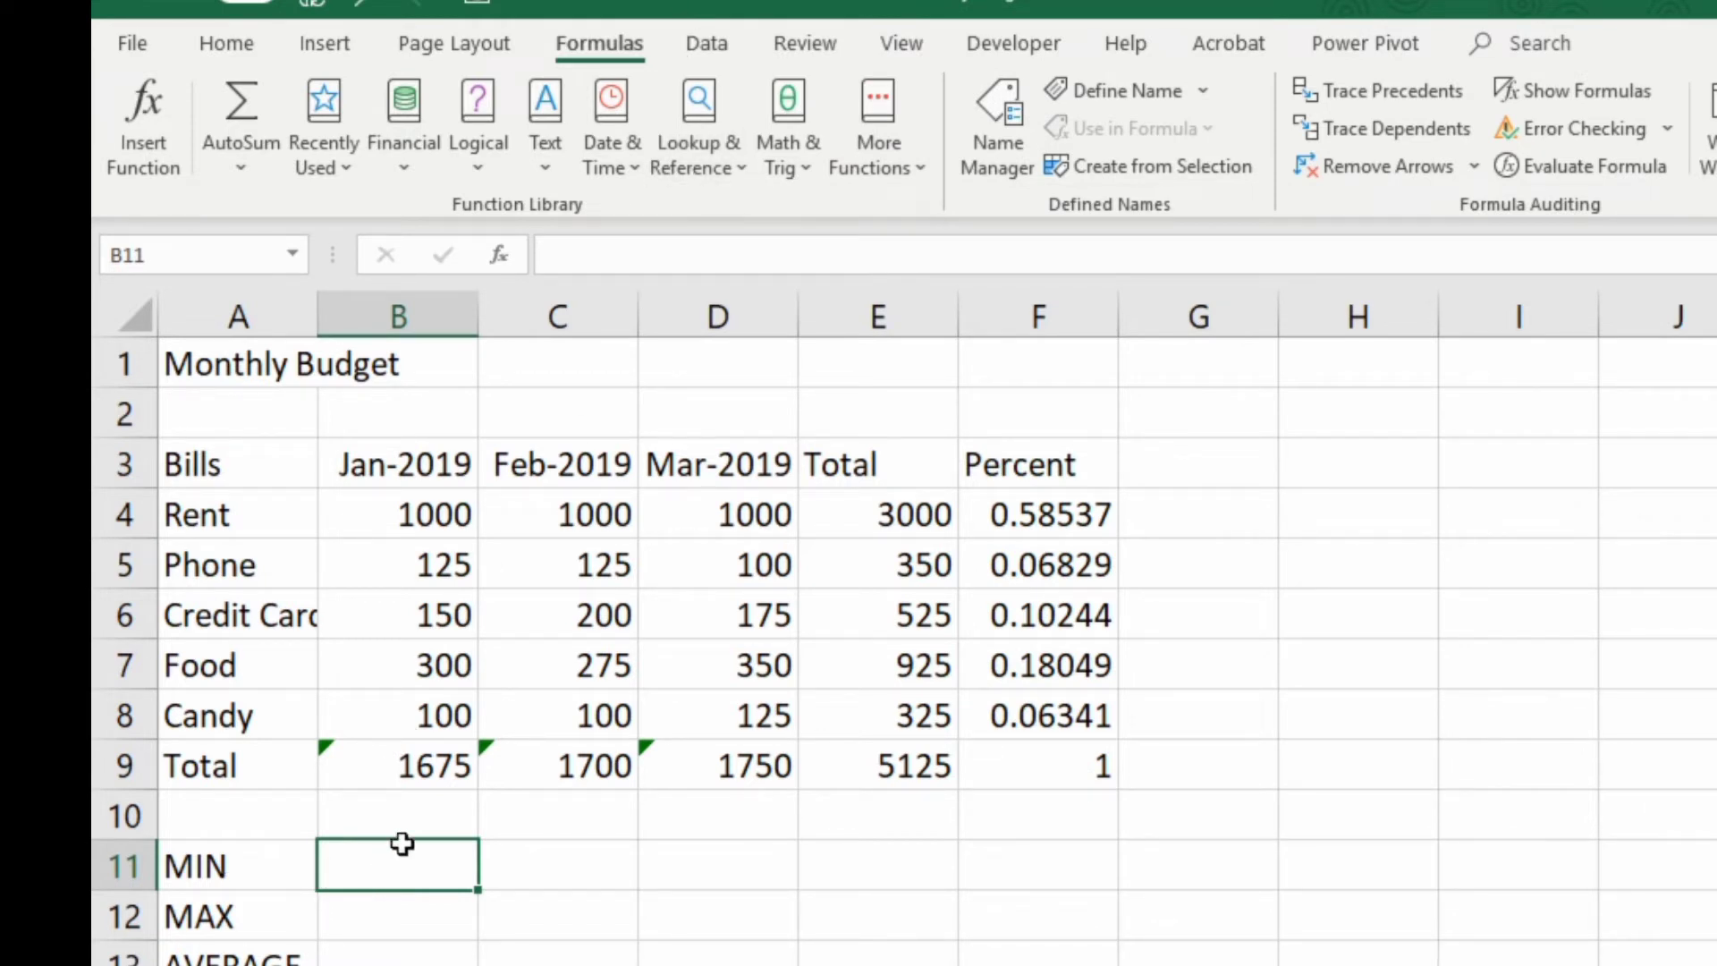
Search the Insert Function dialog for "min" and insert the MIN function into cell B11
click(500, 259)
drag(748, 529, 666, 315)
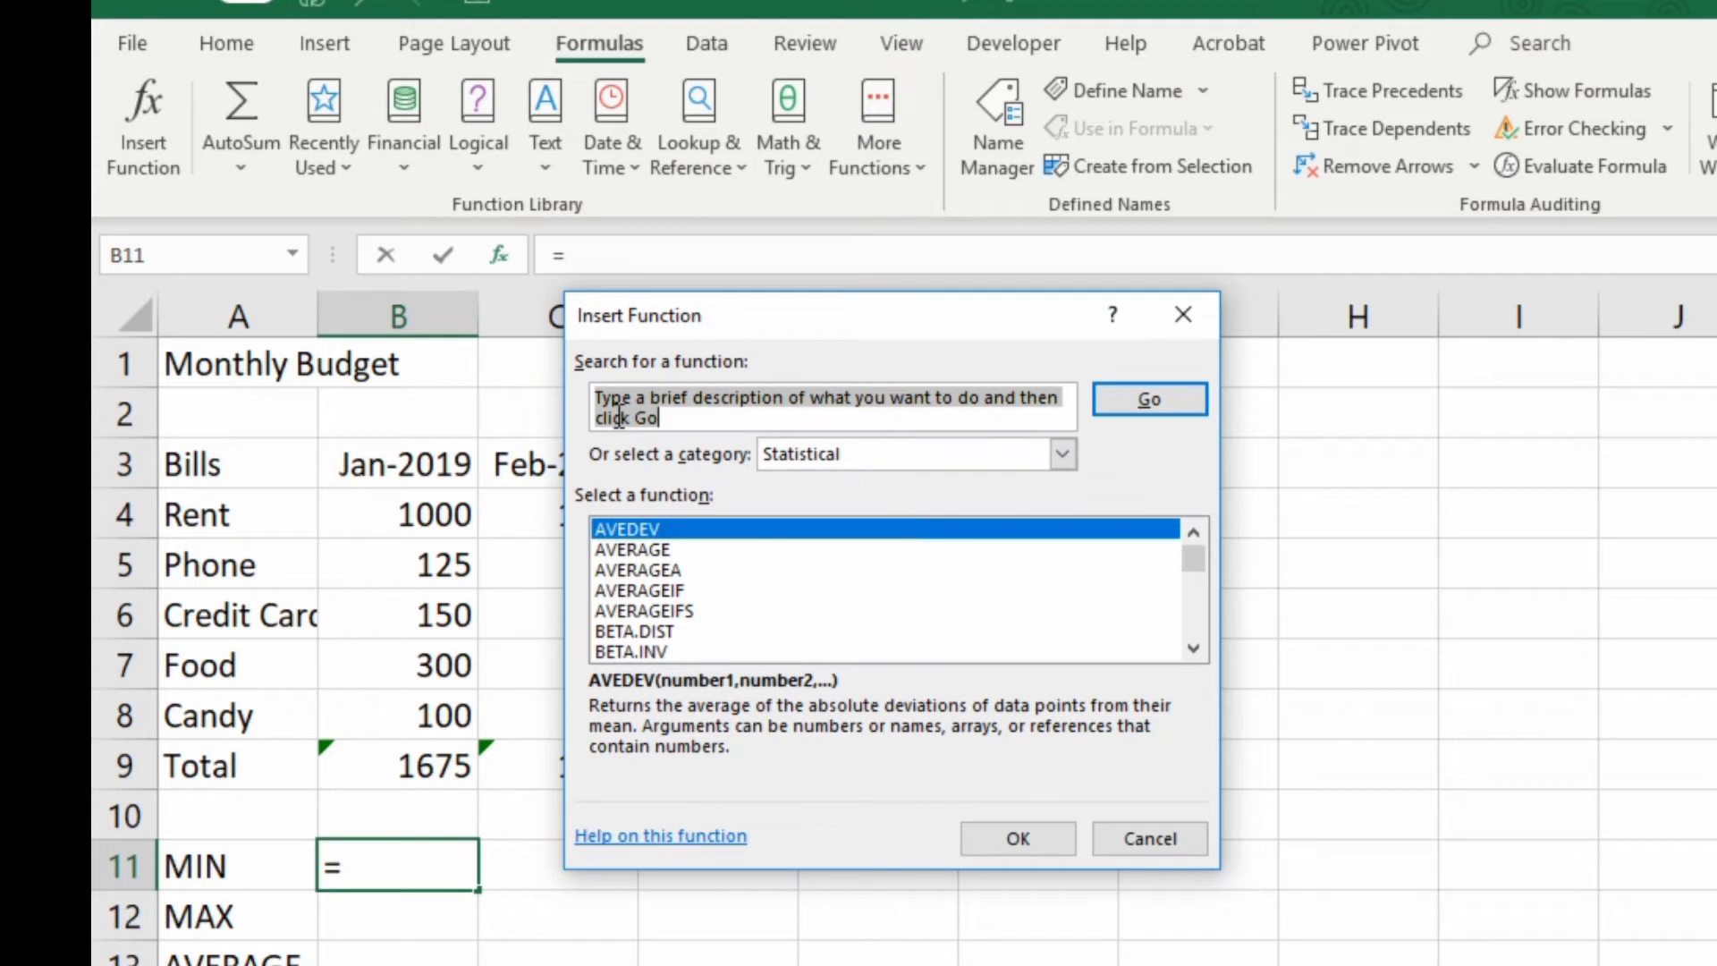
click(791, 454)
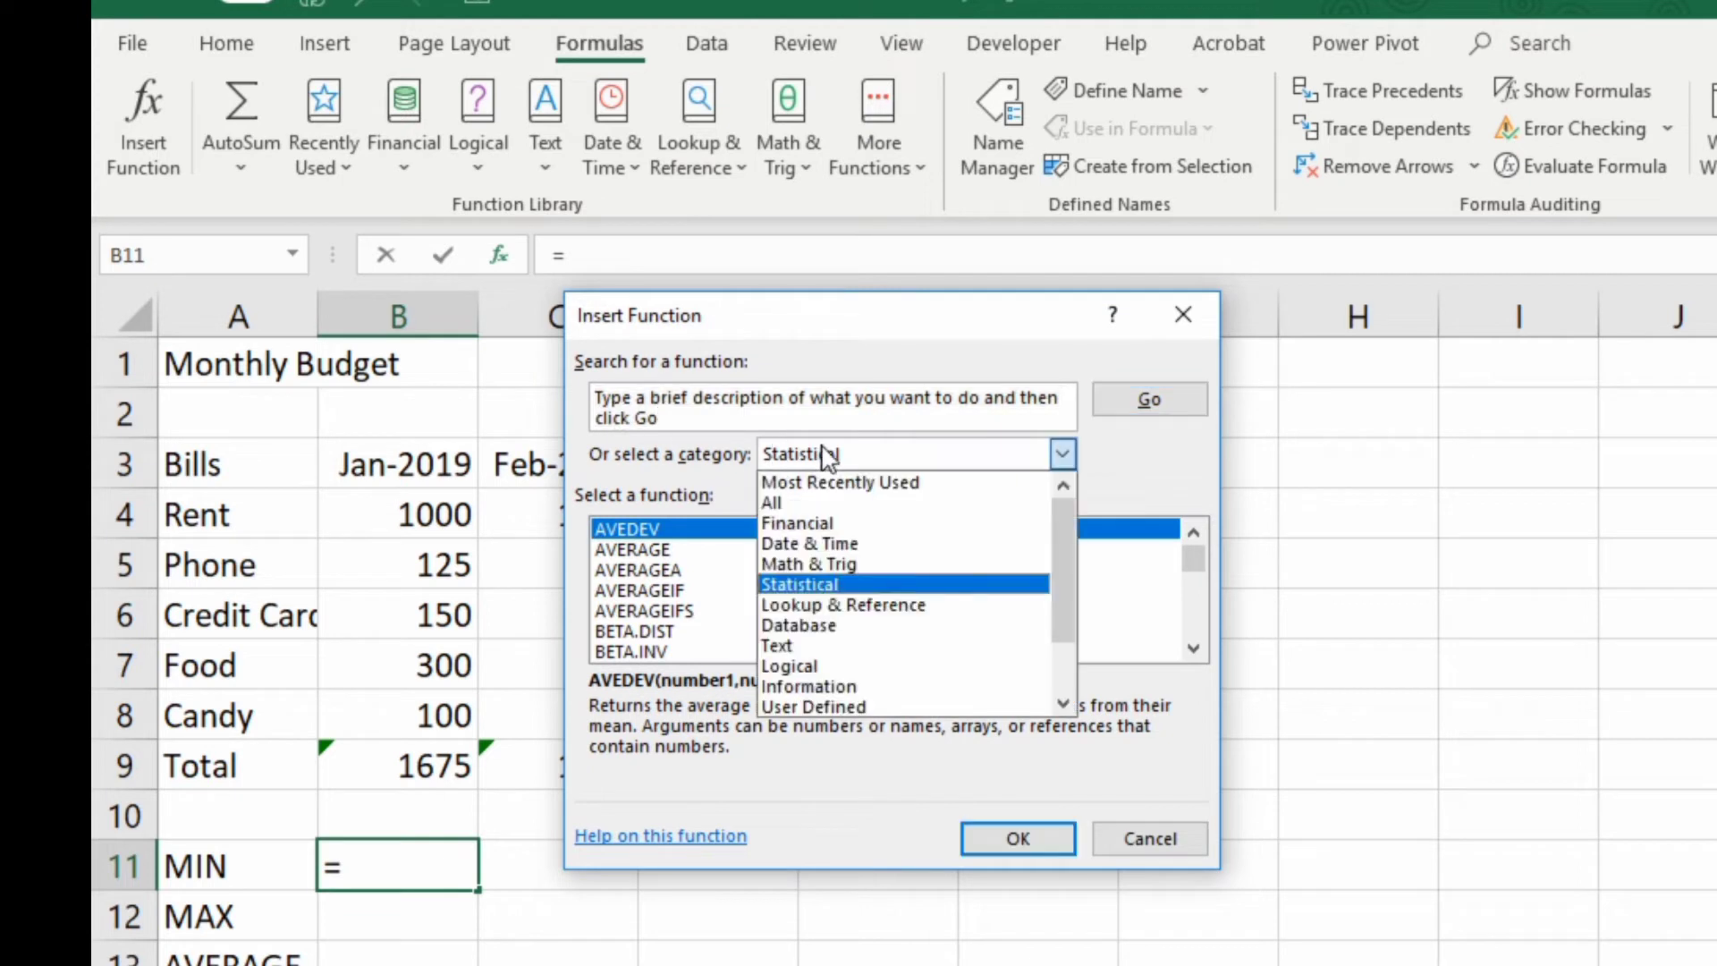
click(677, 474)
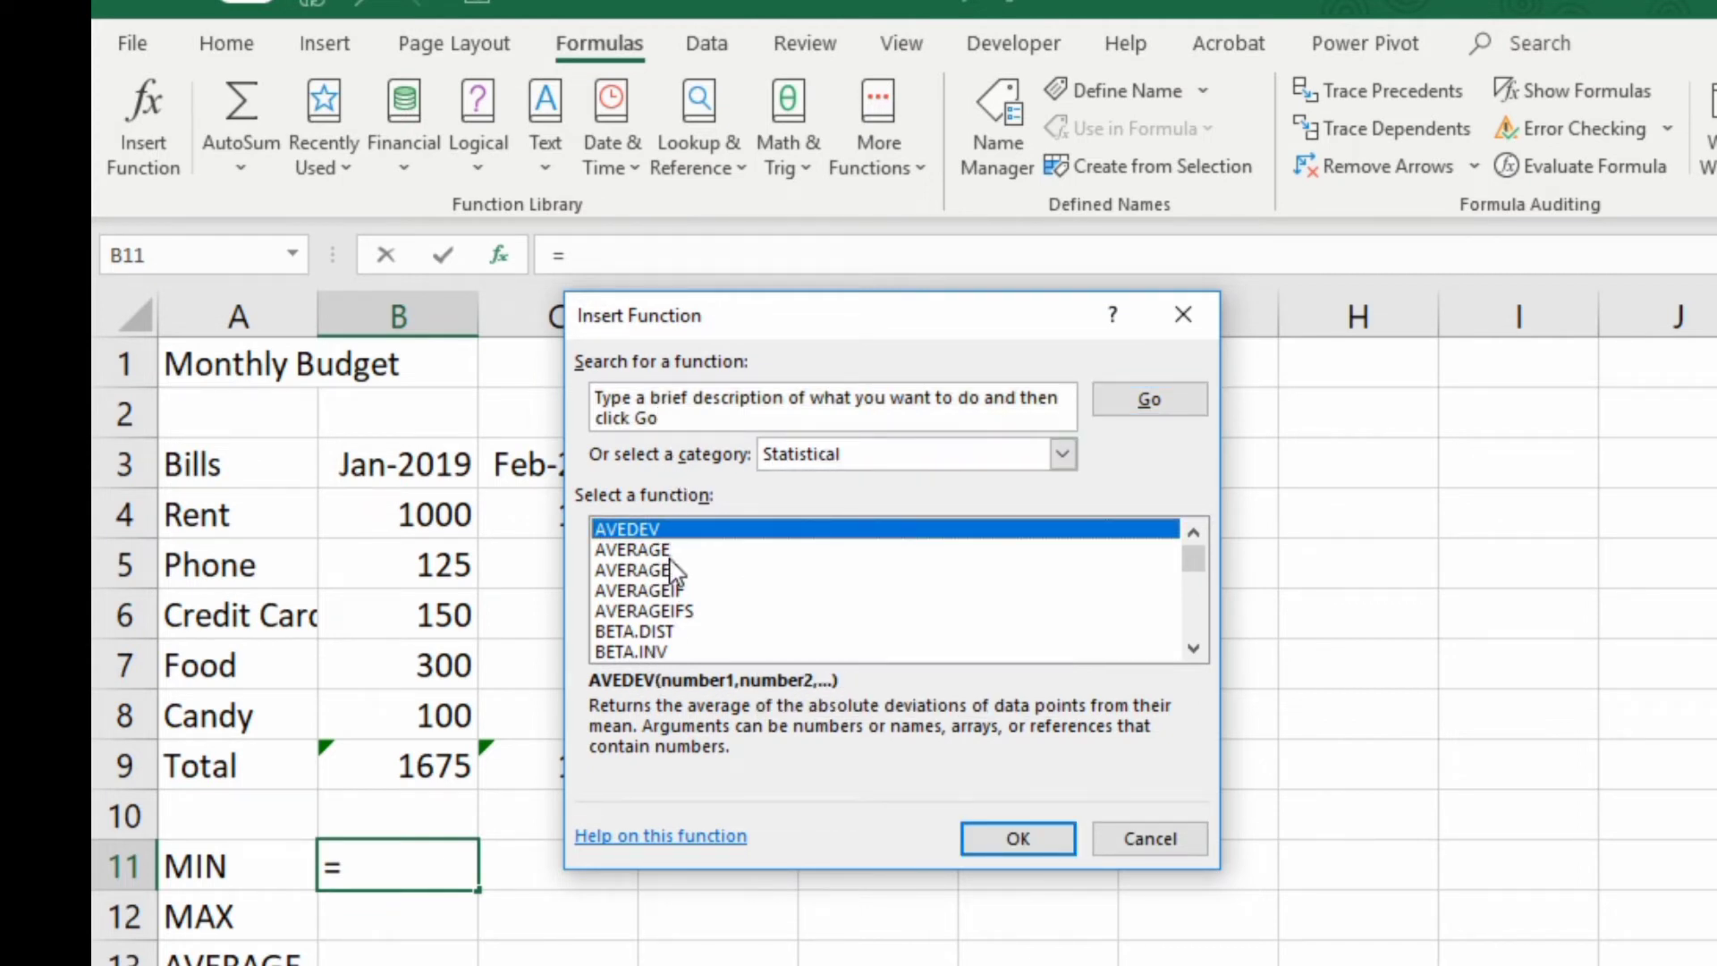
click(682, 412)
text(min)
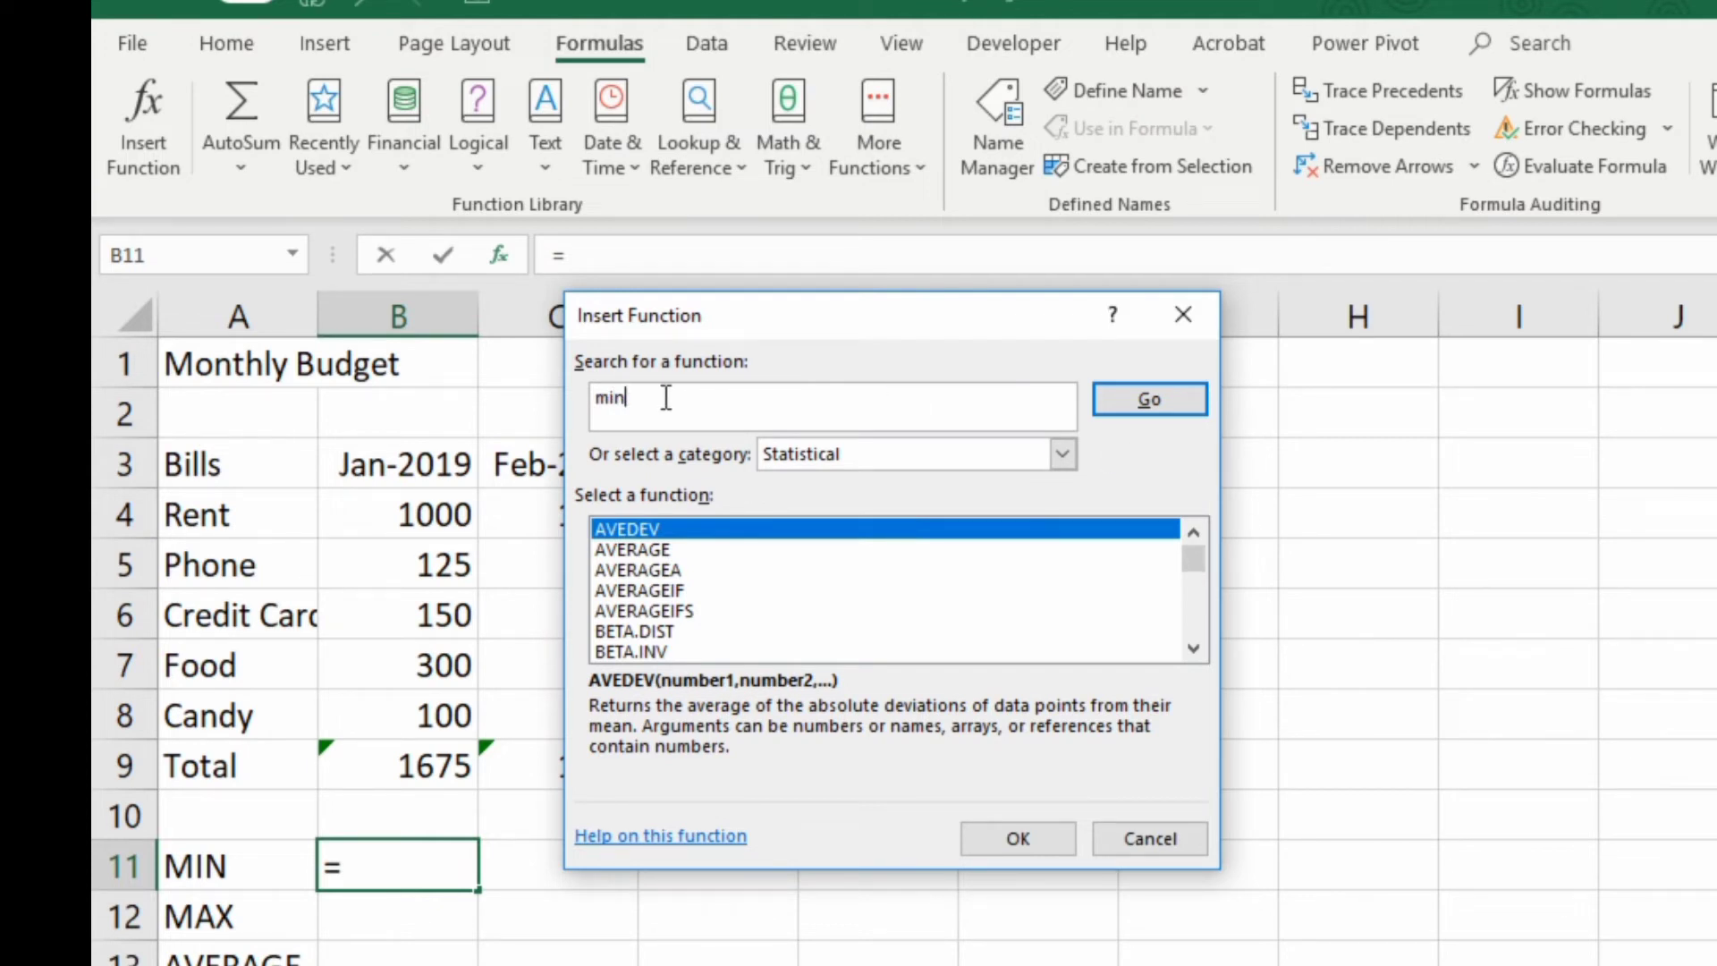
click(1162, 404)
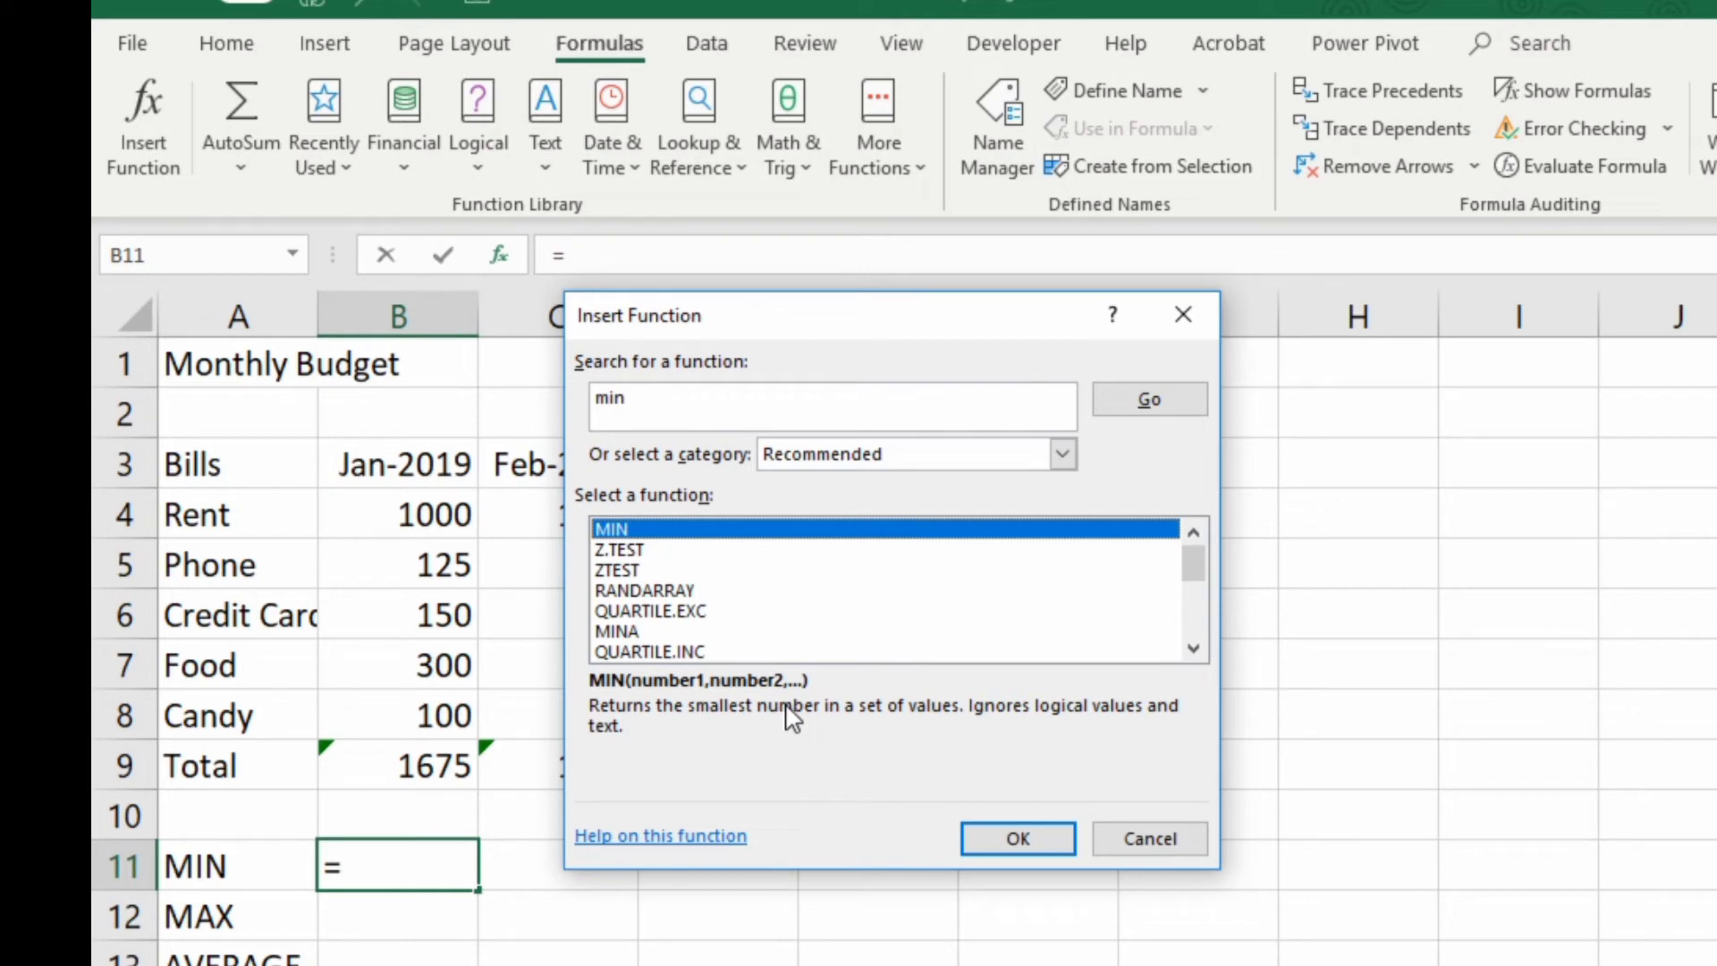
click(1032, 835)
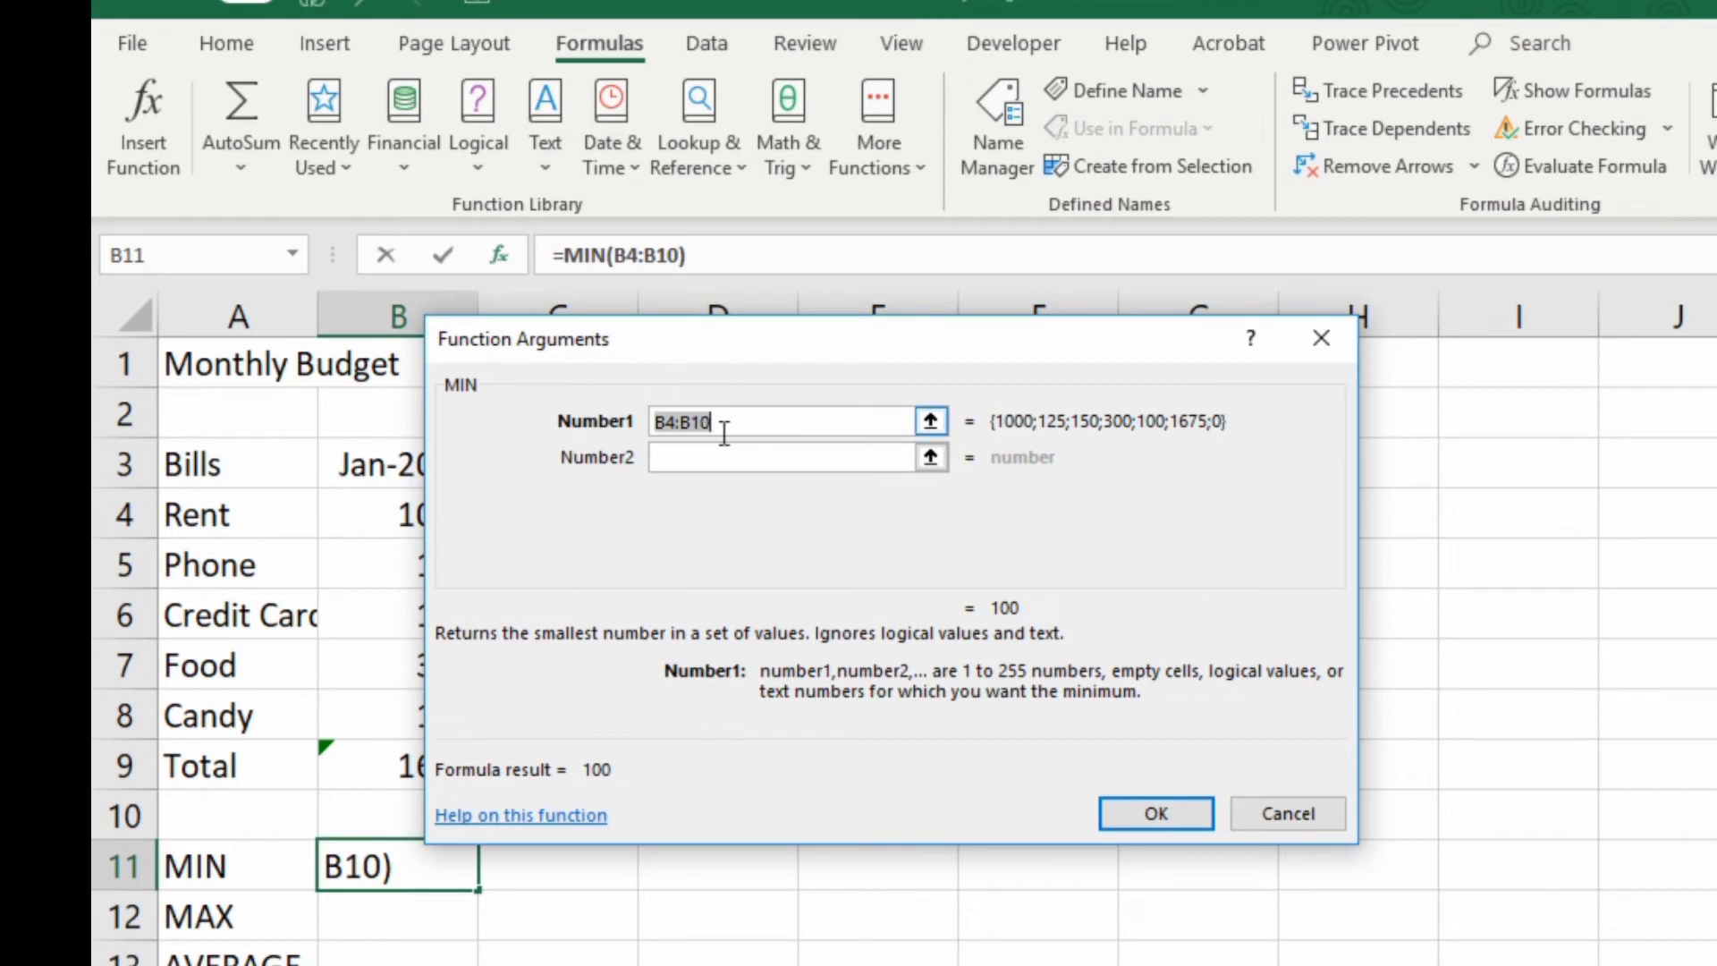
Replace the MIN function's suggested range with the January bills B4:B8 and complete the formula
drag(697, 340, 944, 355)
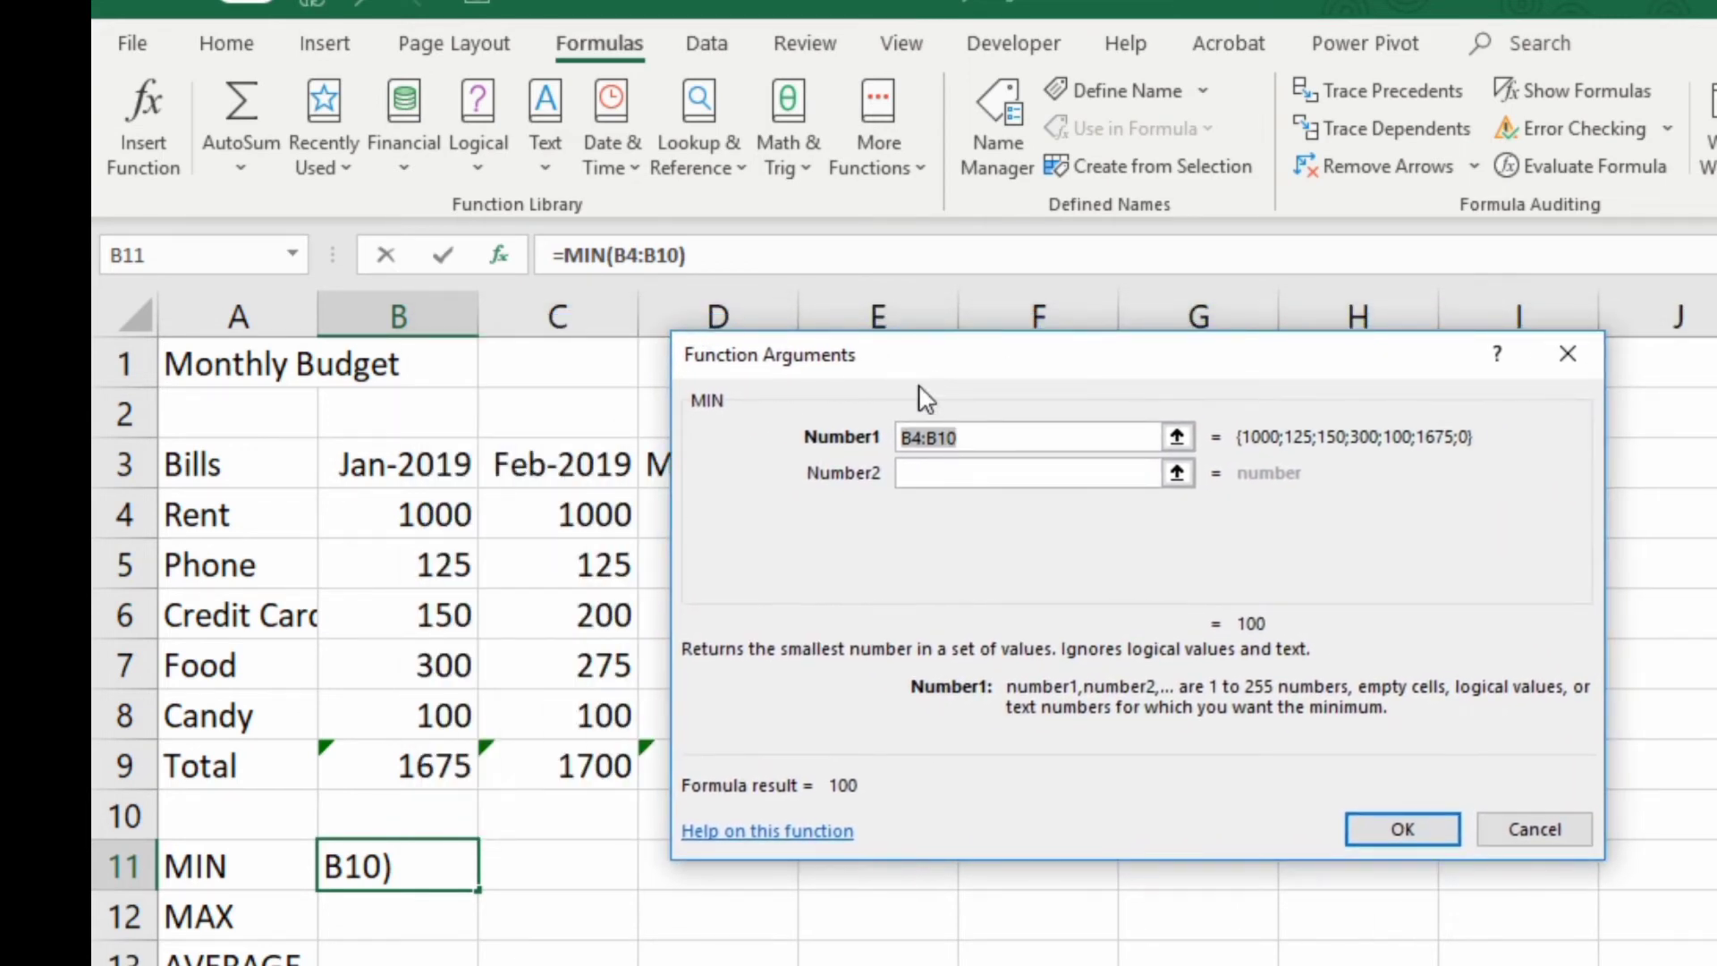
click(912, 448)
key(BackSpace)
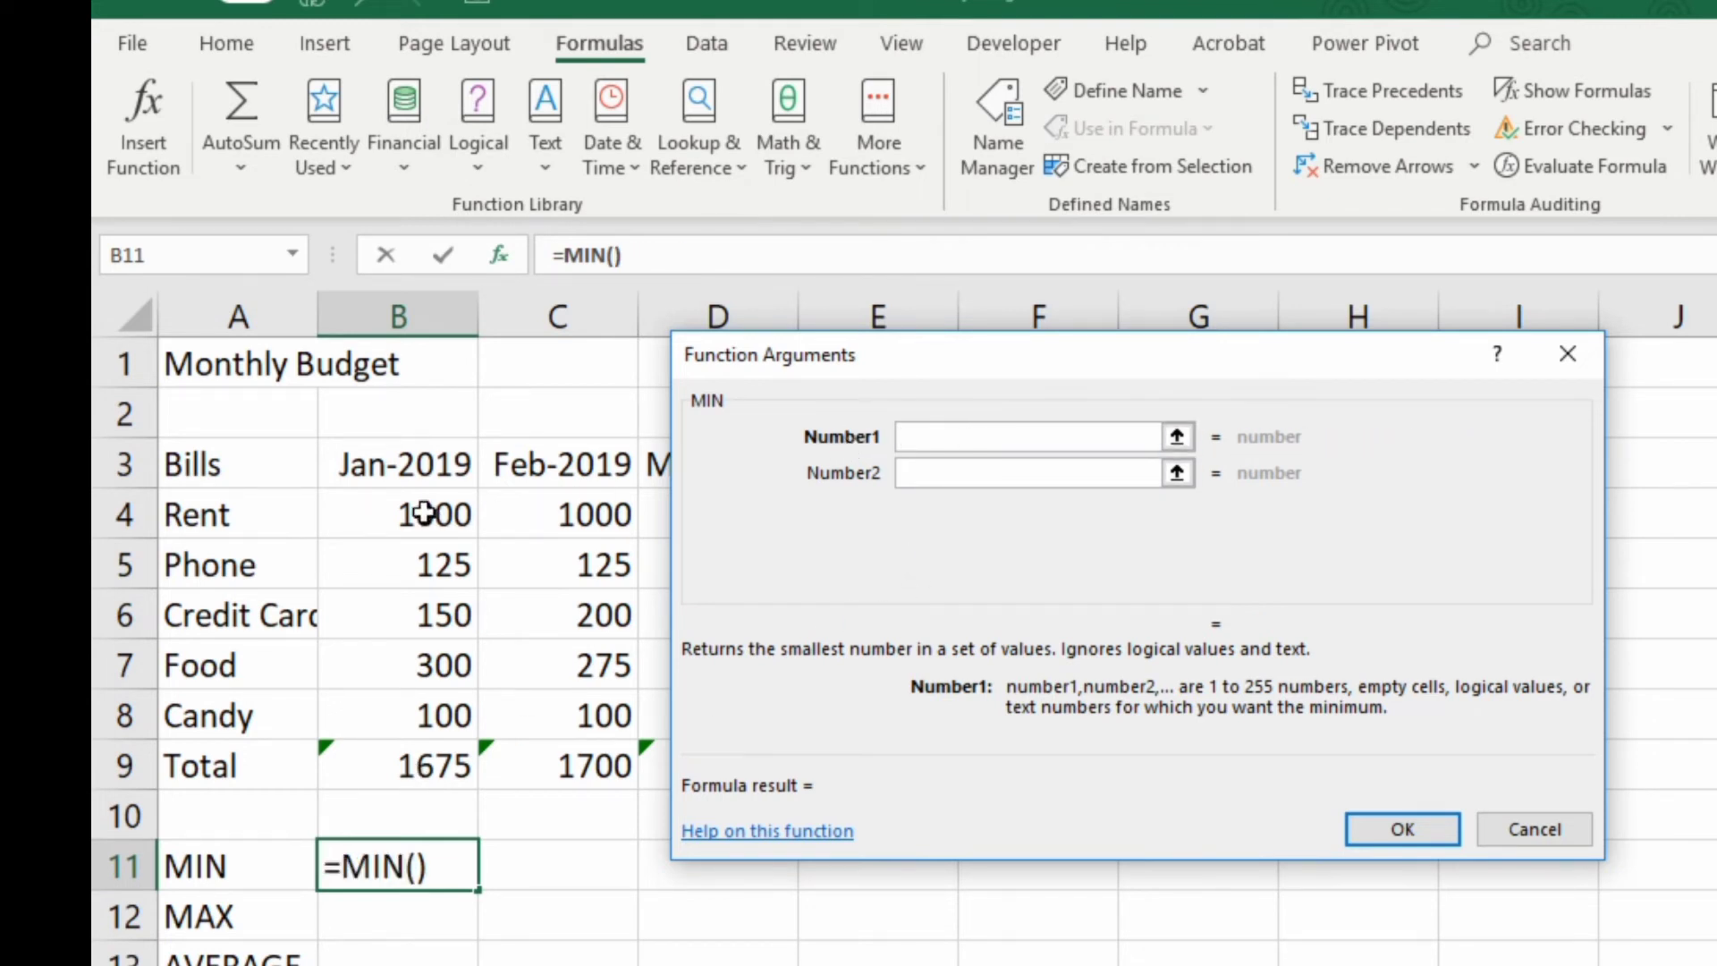
drag(437, 512, 422, 705)
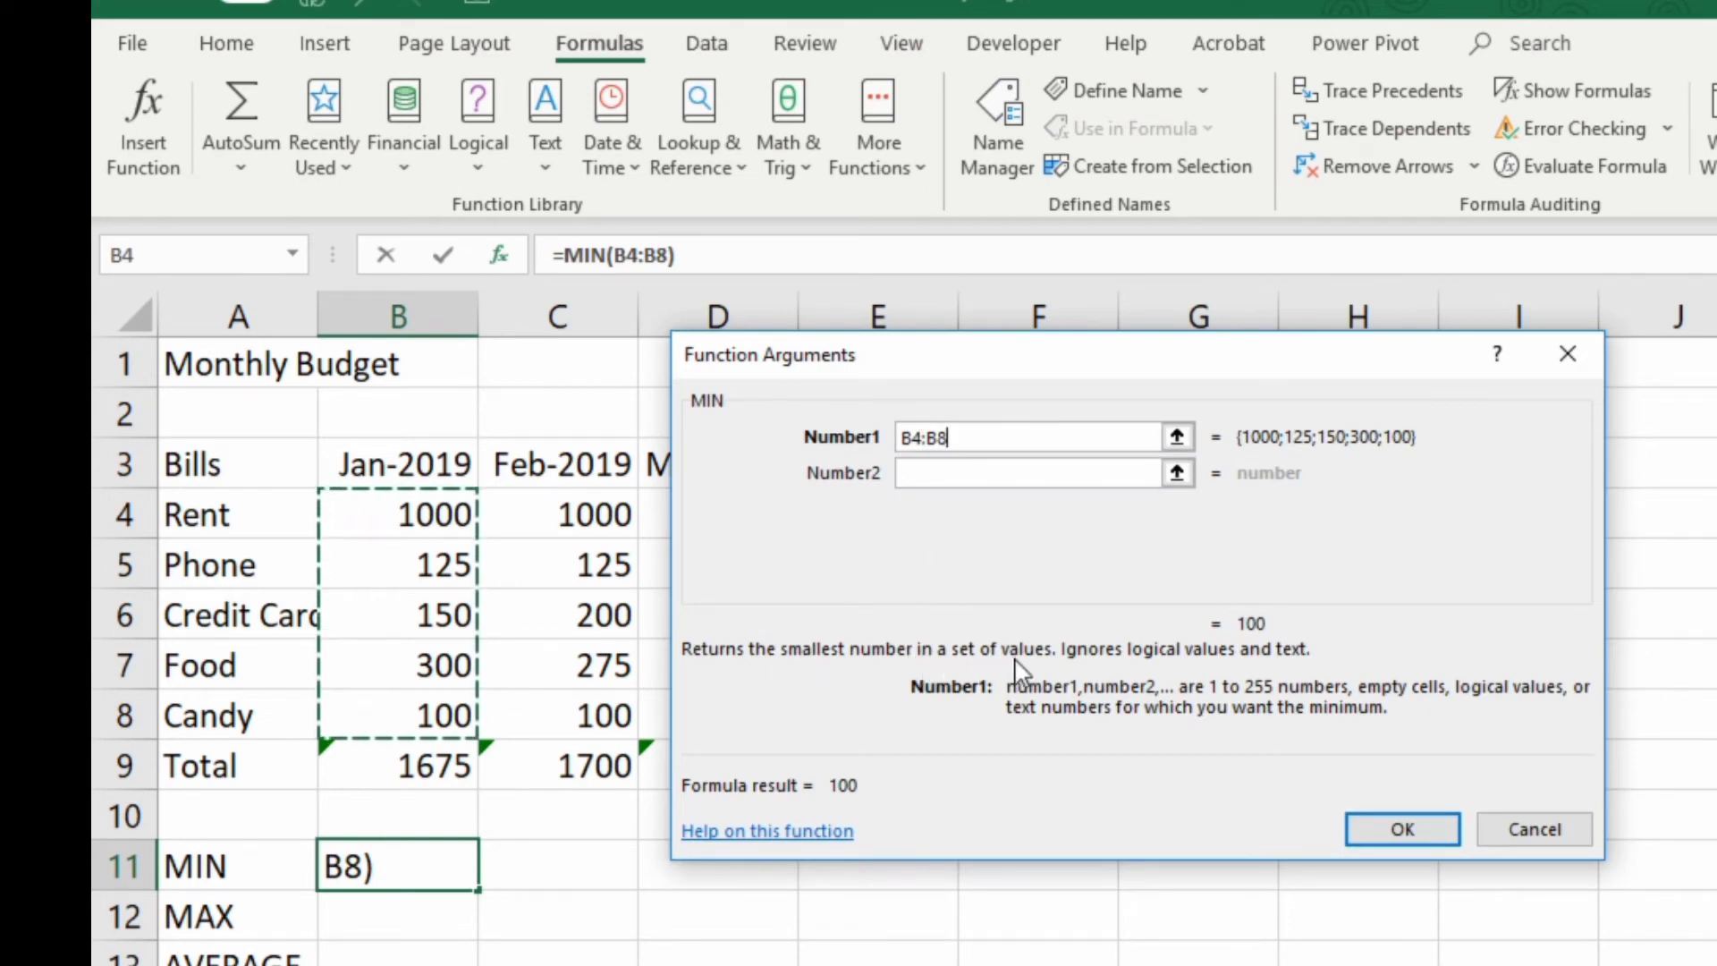
click(1395, 828)
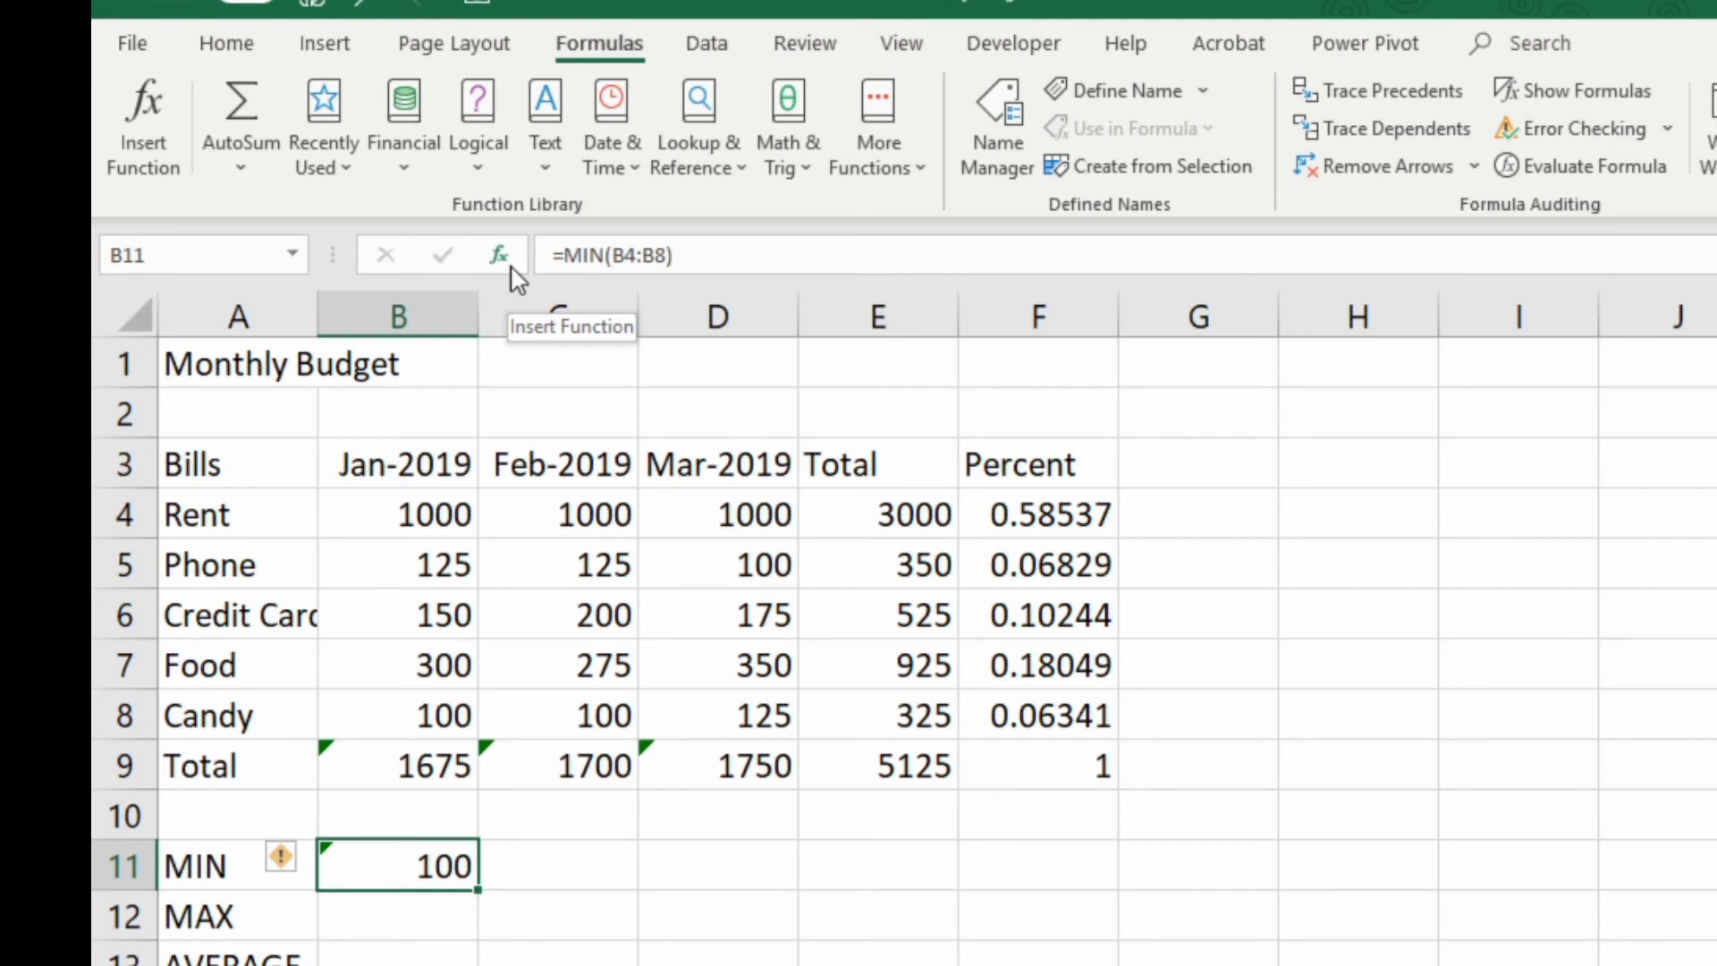
Search the Insert Function dialog for "max" and insert the MAX function into cell B12
click(401, 918)
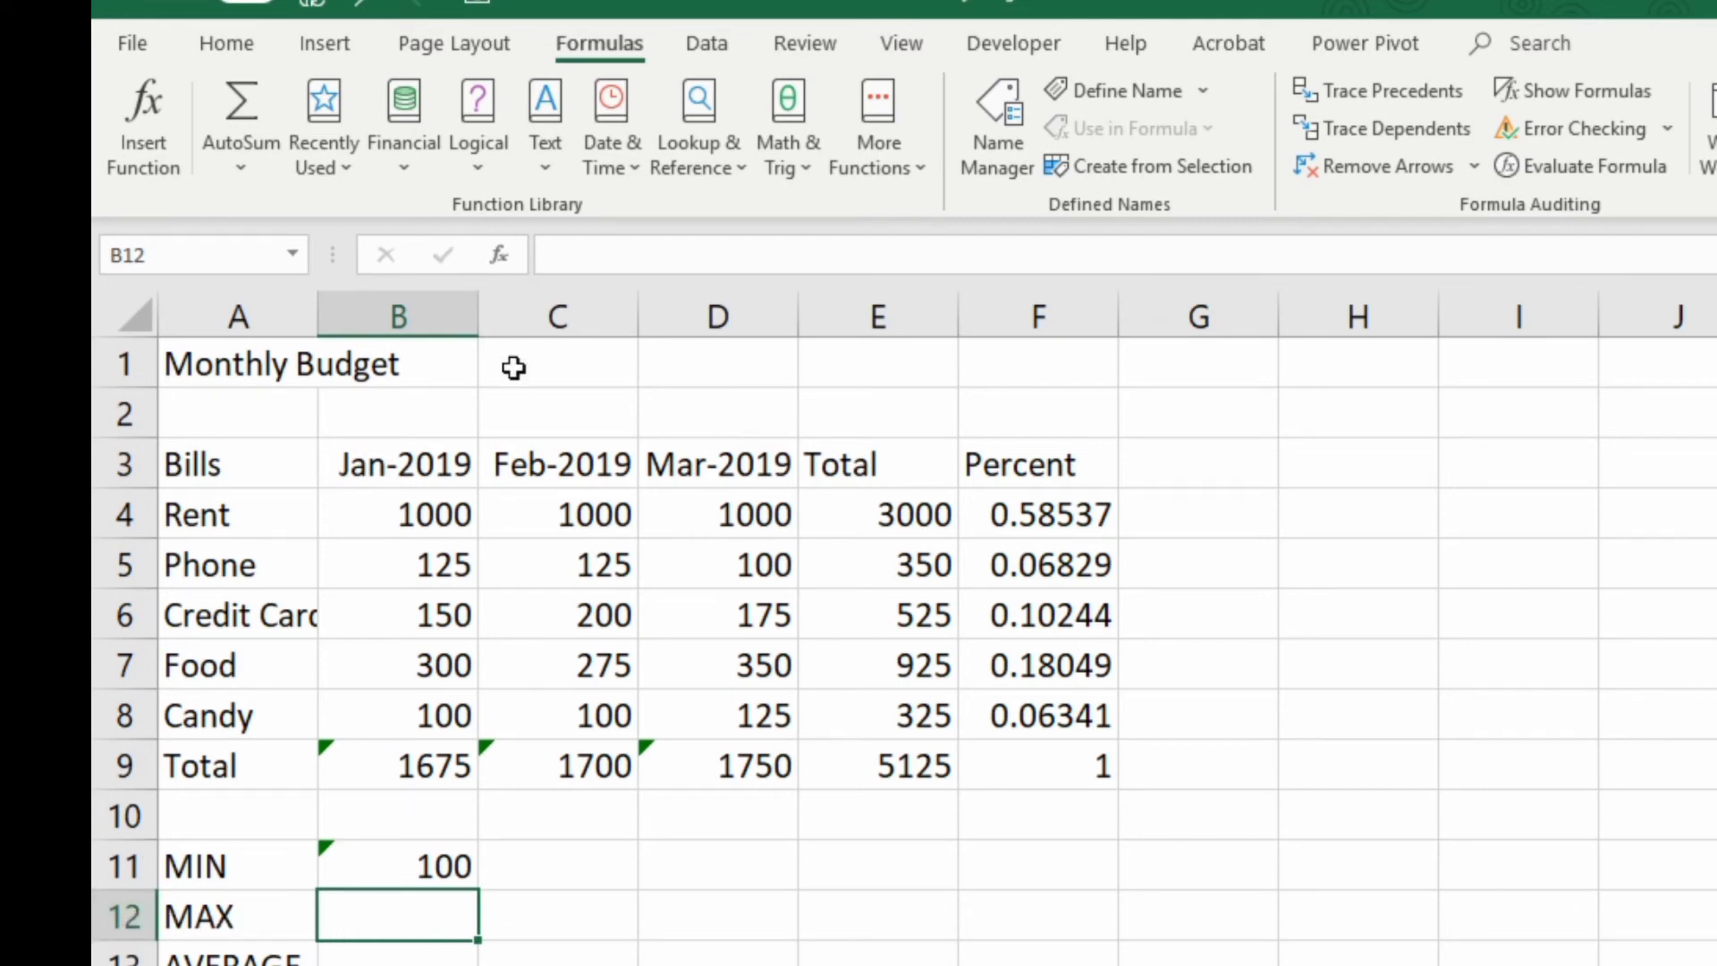
click(501, 259)
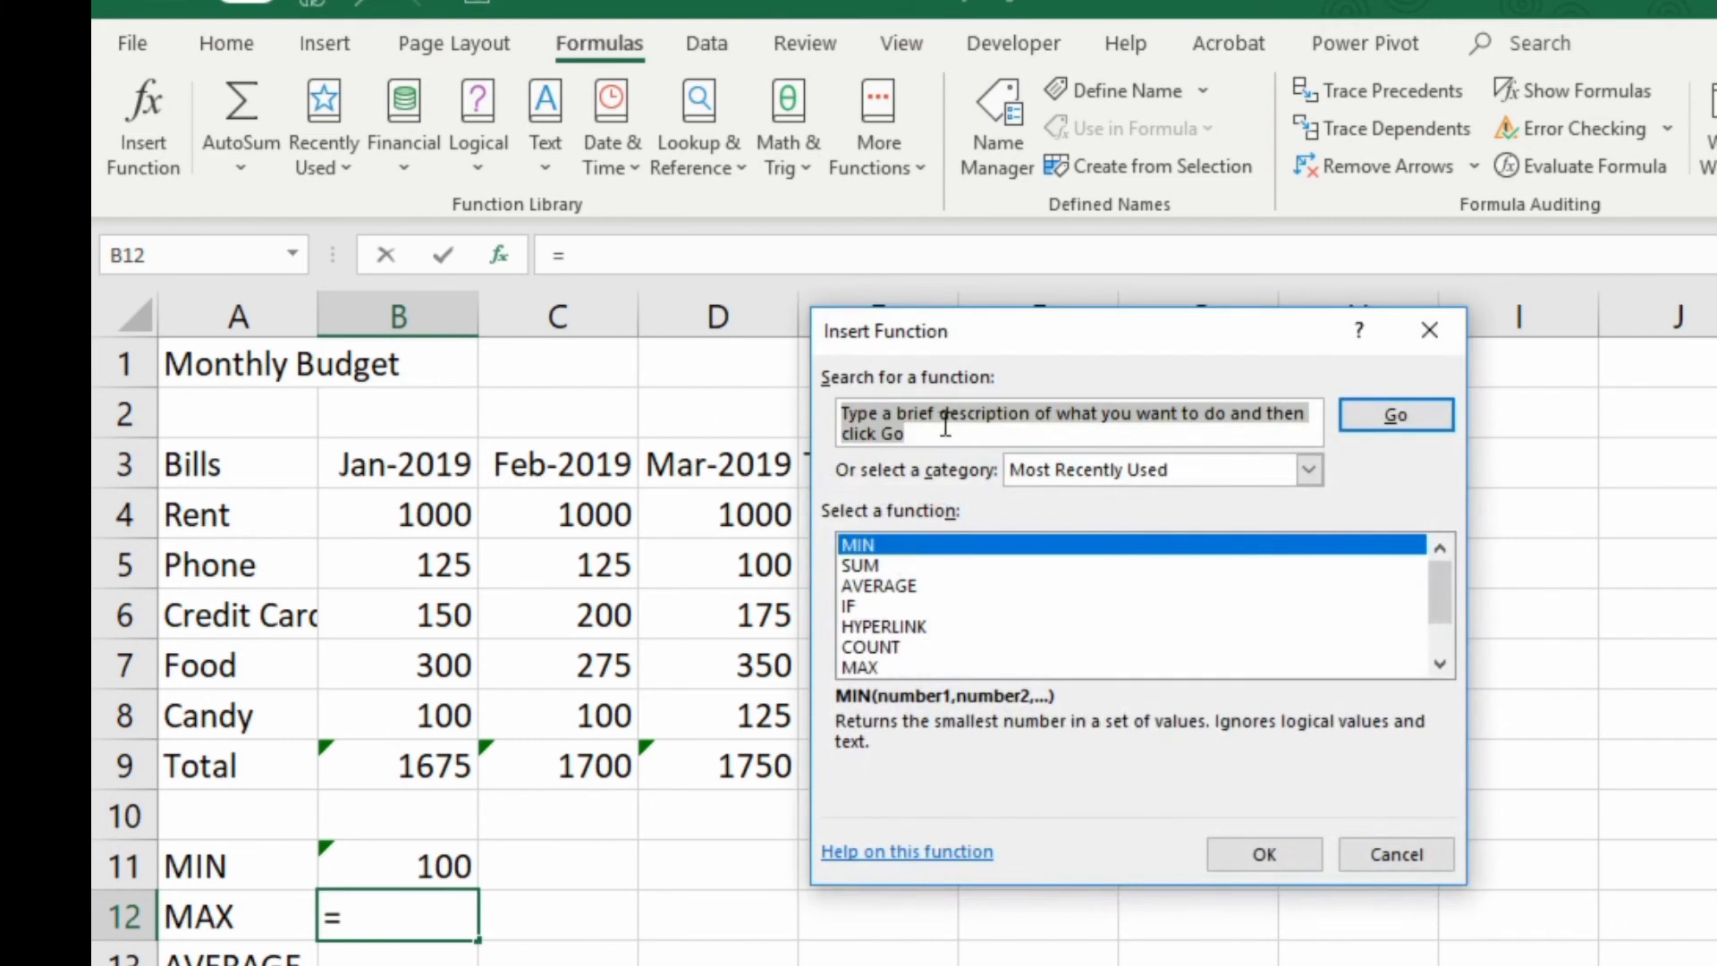
text(max)
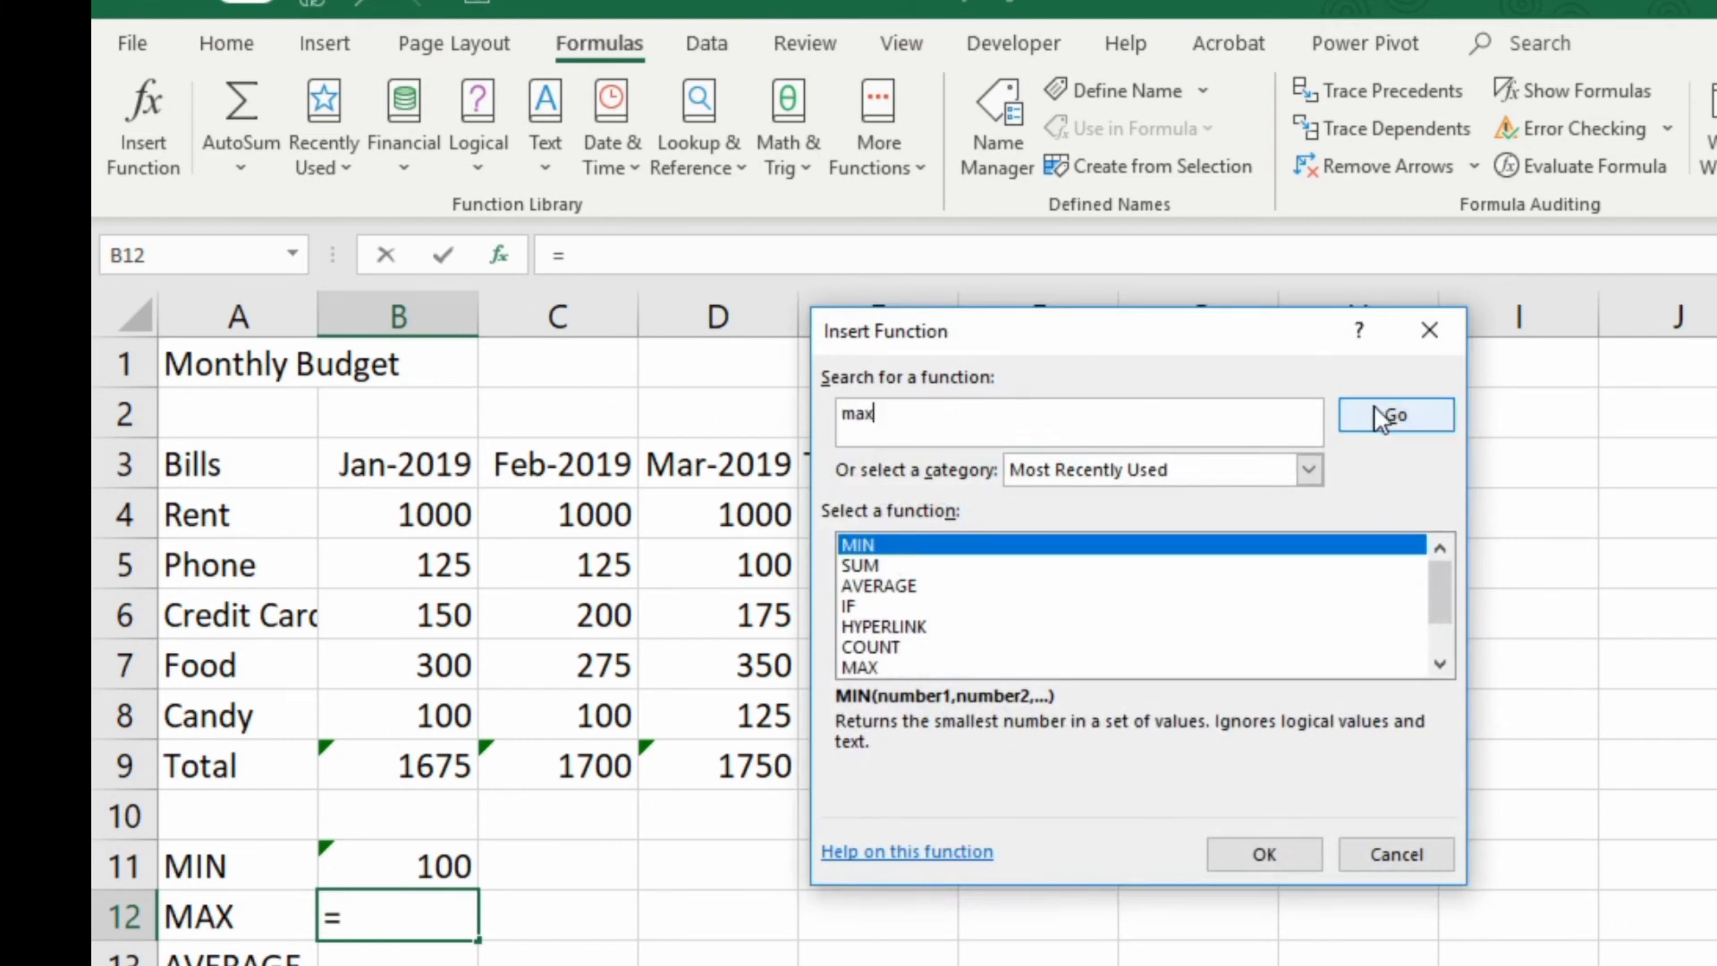
click(1396, 415)
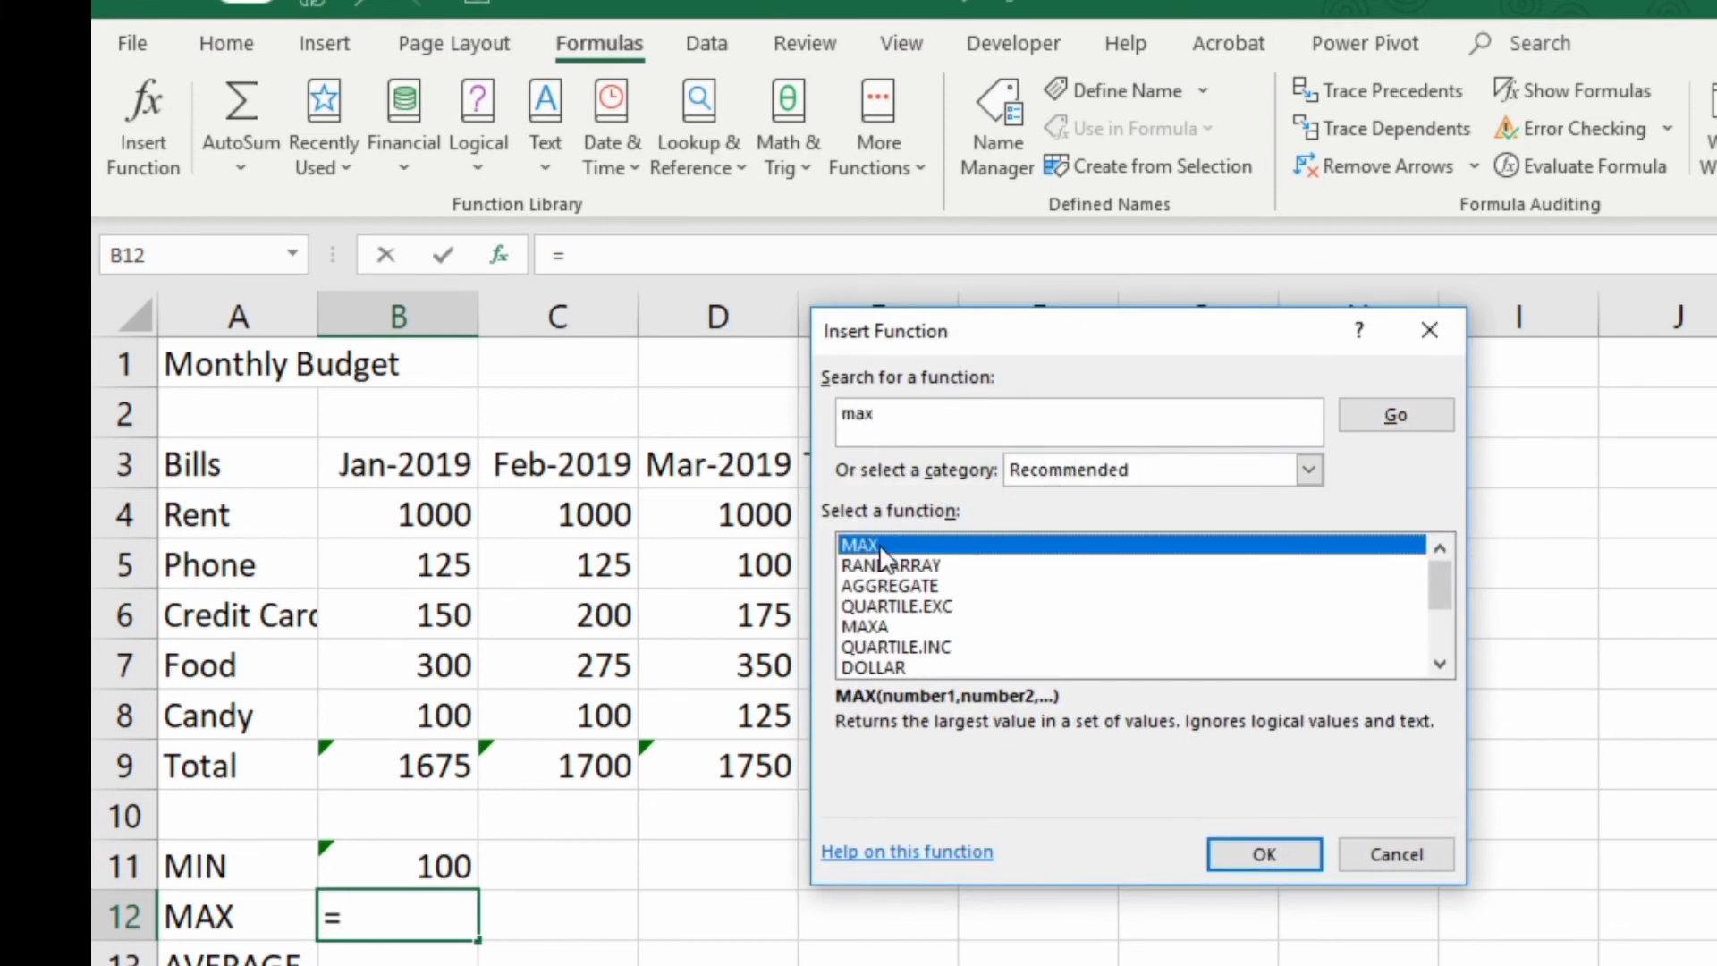
click(1237, 852)
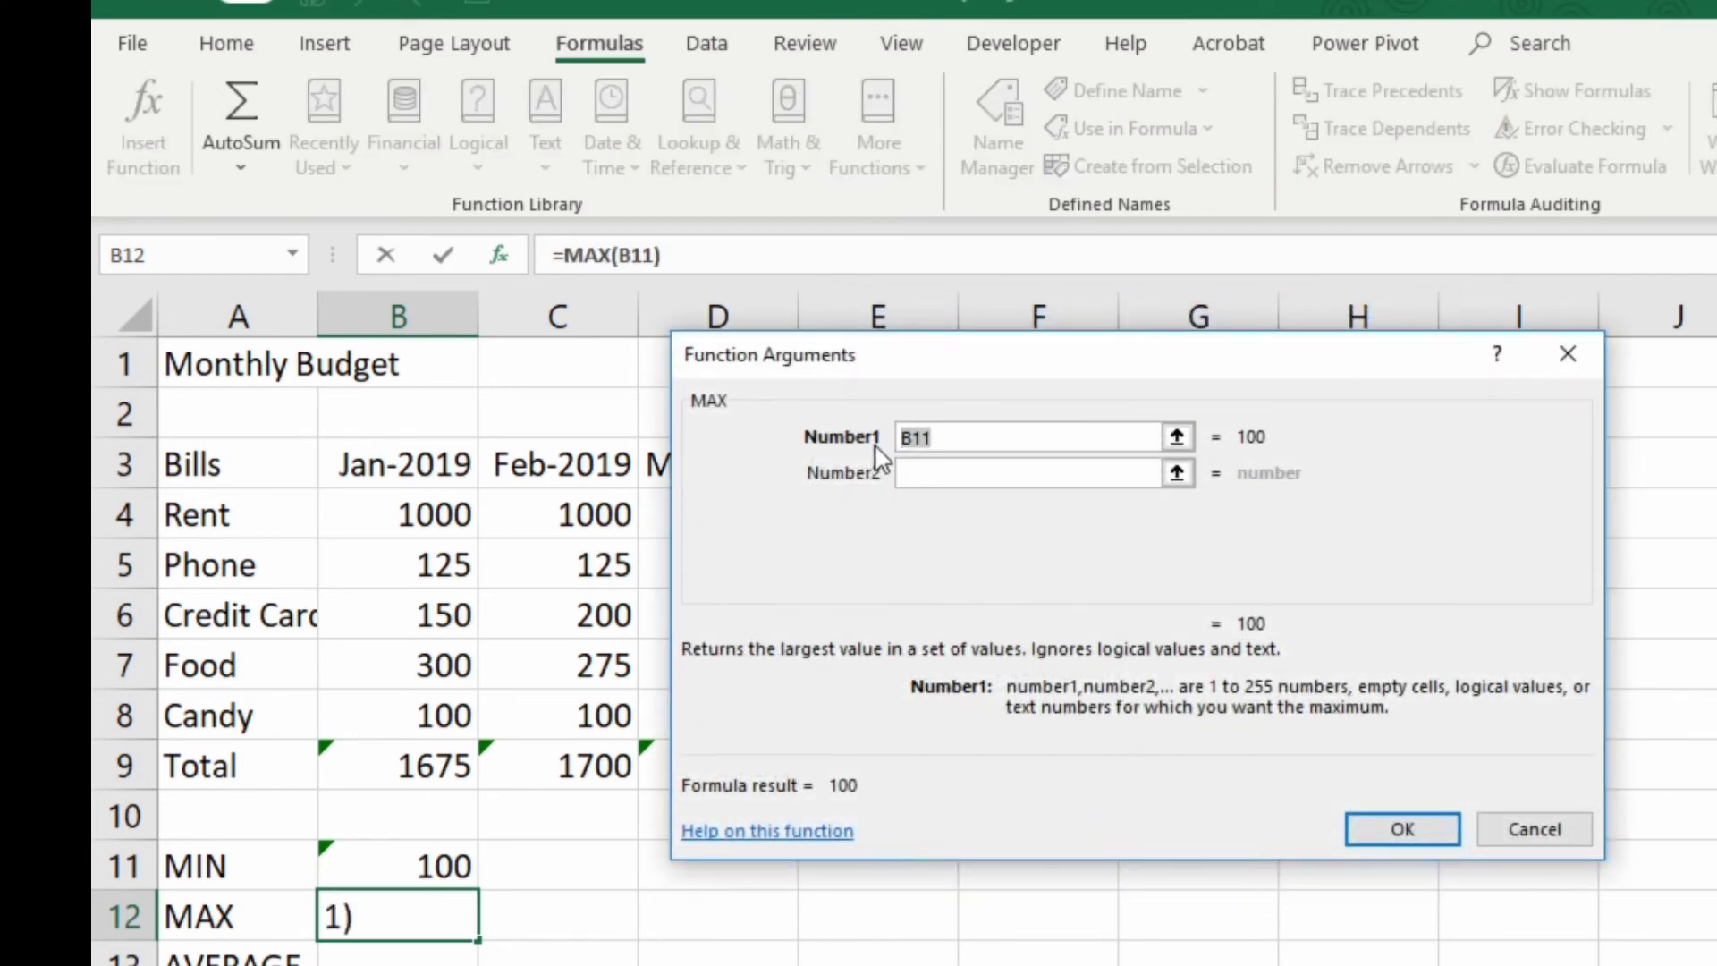
Set the MAX function's first argument to the January bills B4:B8 and complete the formula
key(BackSpace)
drag(444, 510, 438, 697)
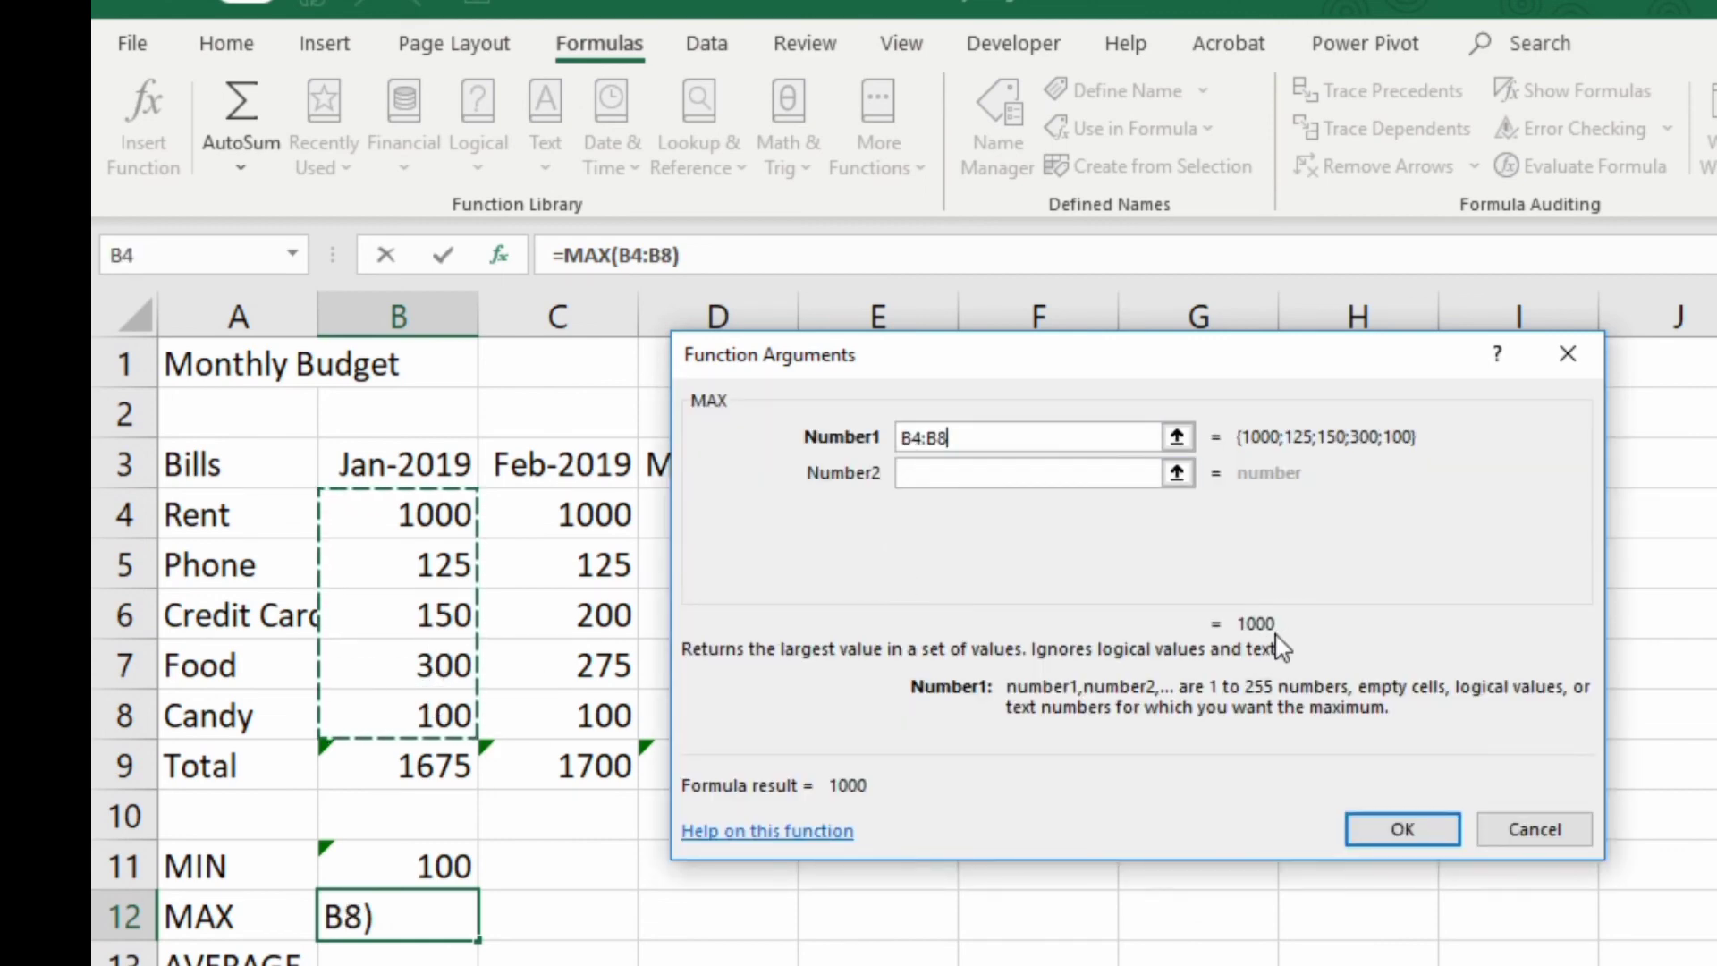
click(1384, 828)
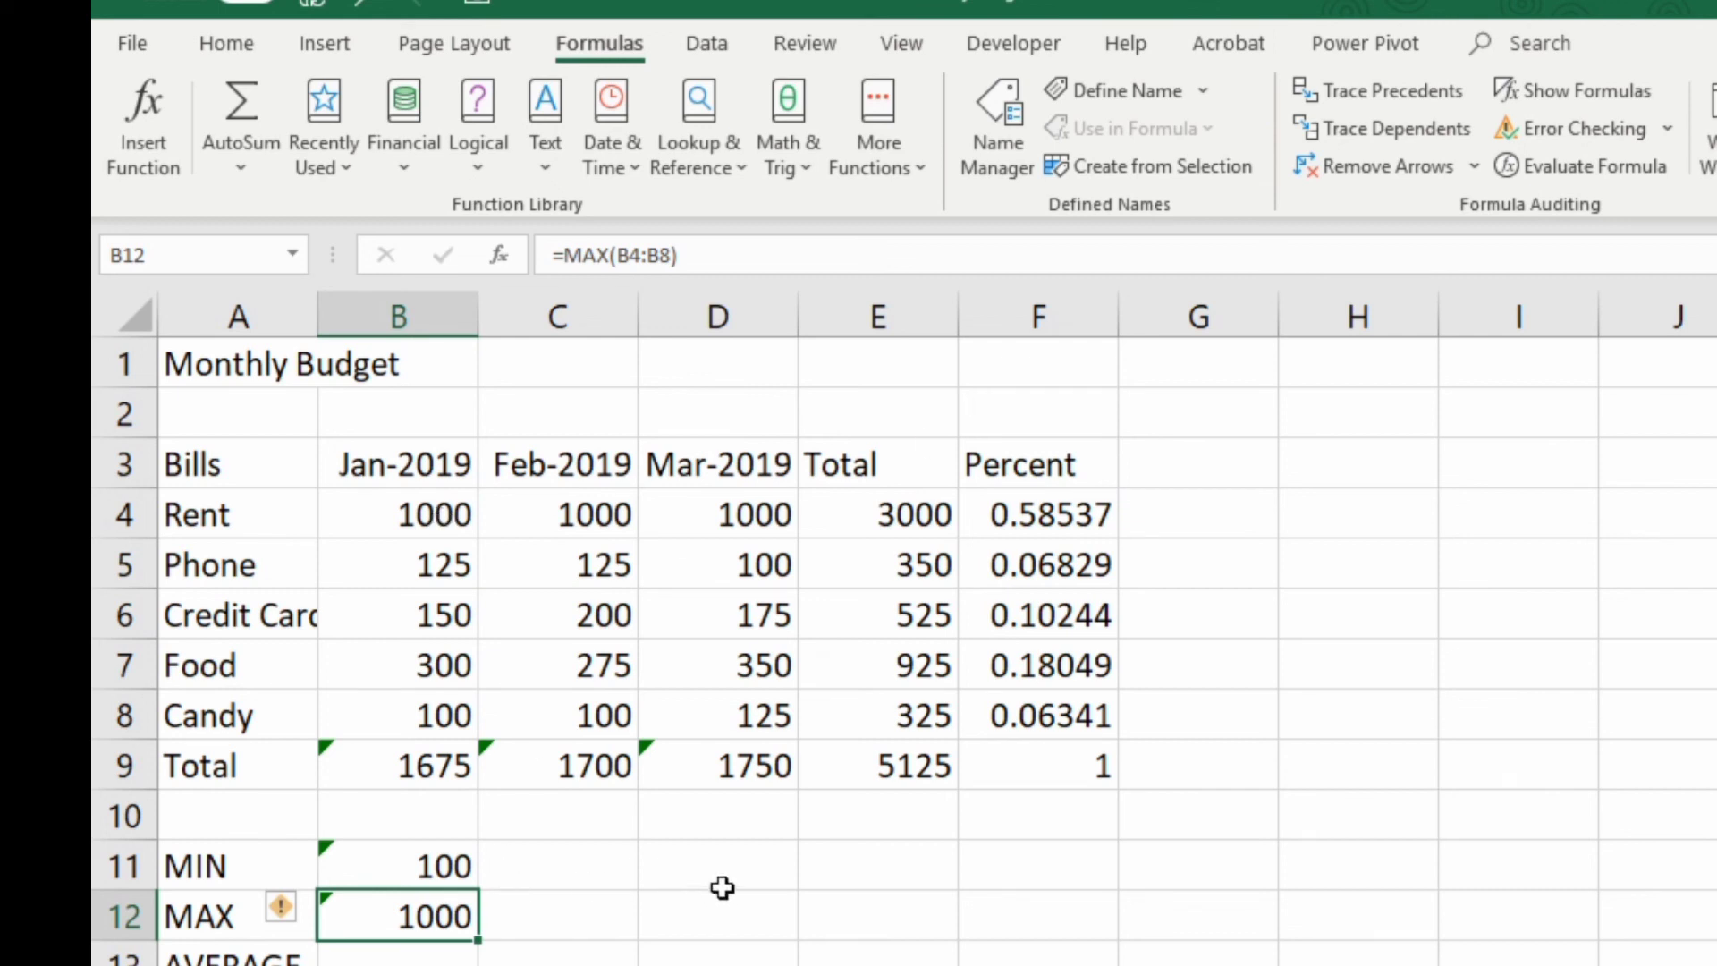
drag(577, 868, 721, 932)
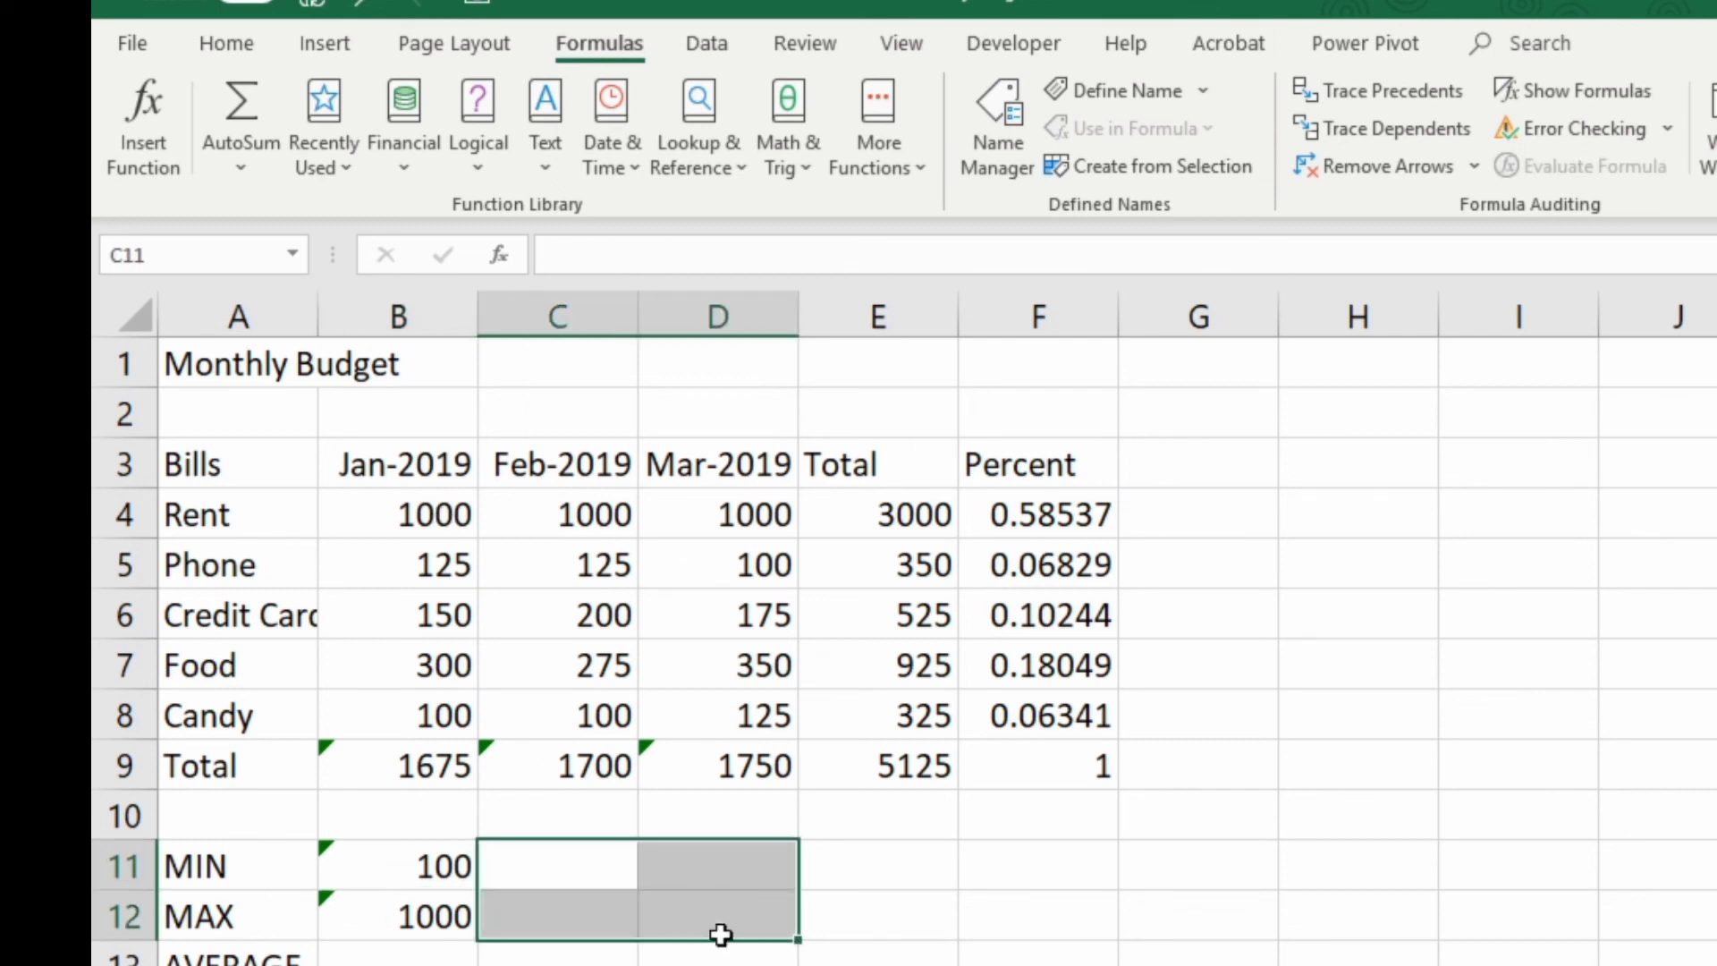
drag(855, 871, 1063, 922)
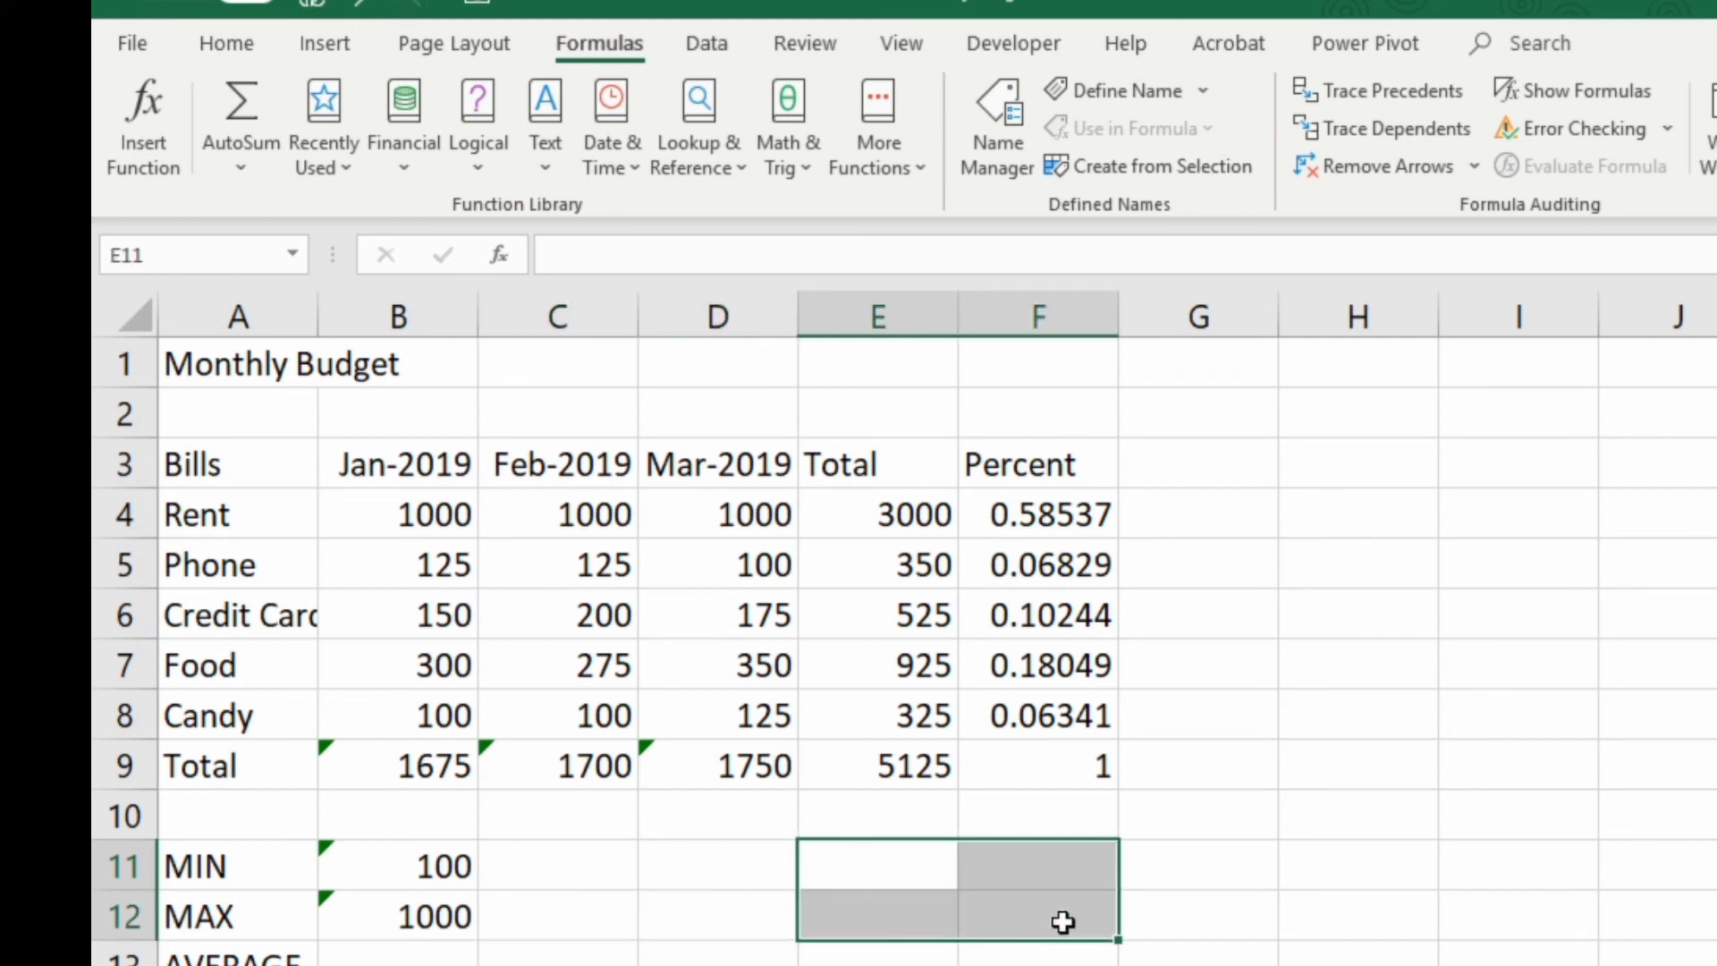